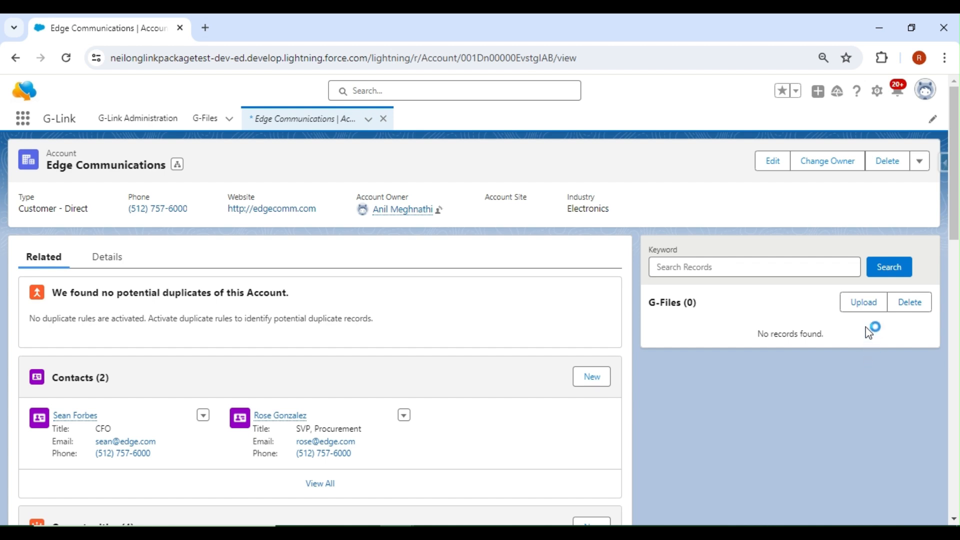
Select S3-Link Feature Chart, S3-Link File Upload Fields and S3-Link for Amazon IAM Users for upload to the account's G-Files
left_click(863, 305)
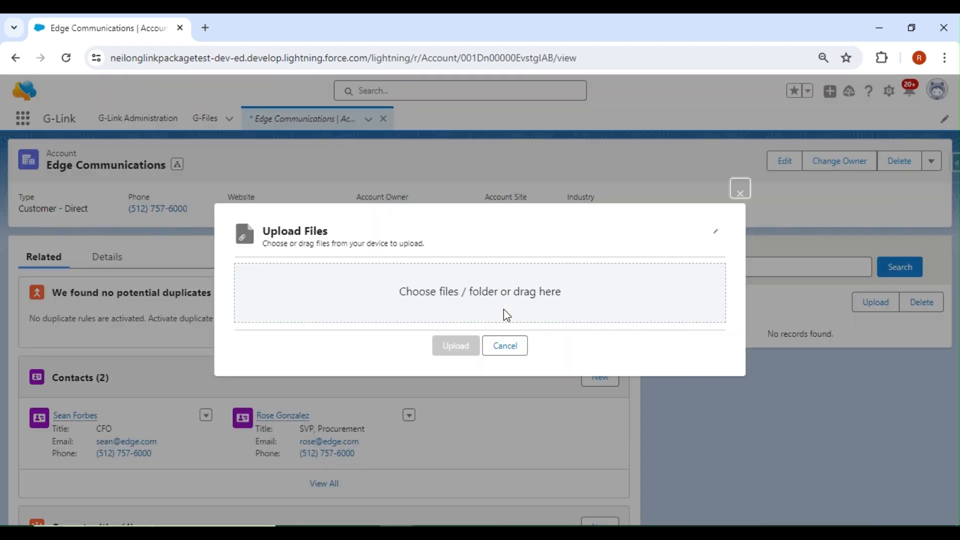
left_click(451, 299)
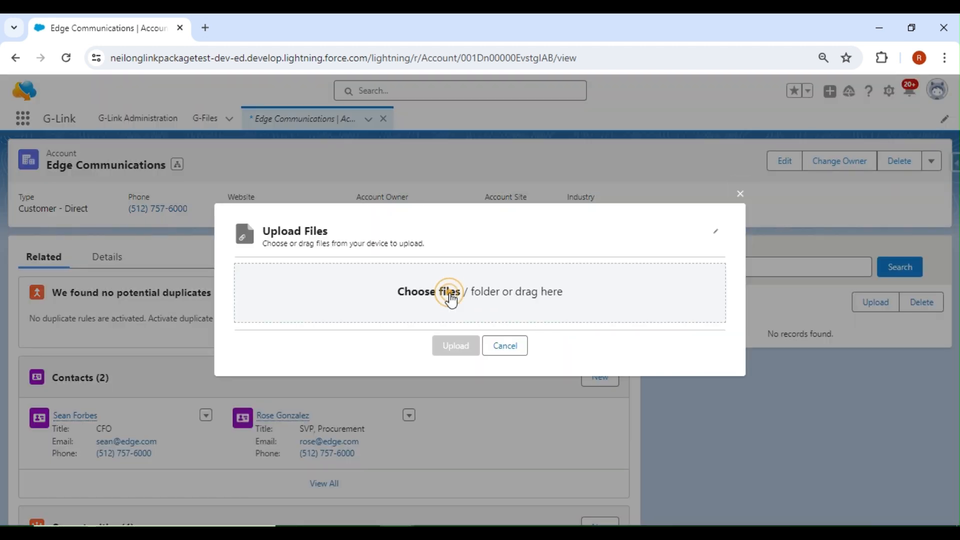
left_click(139, 270)
left_click(145, 278, "ctrl")
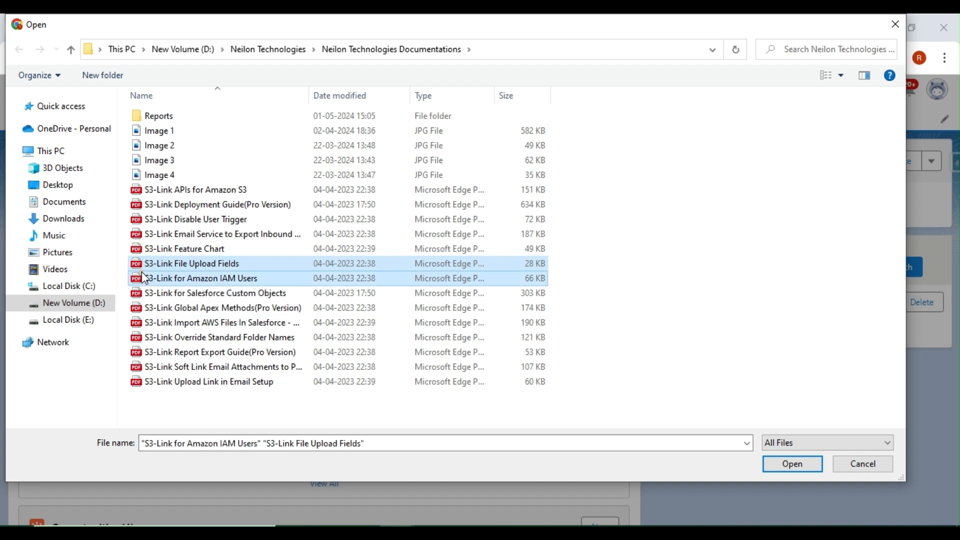
left_click(145, 249, "ctrl")
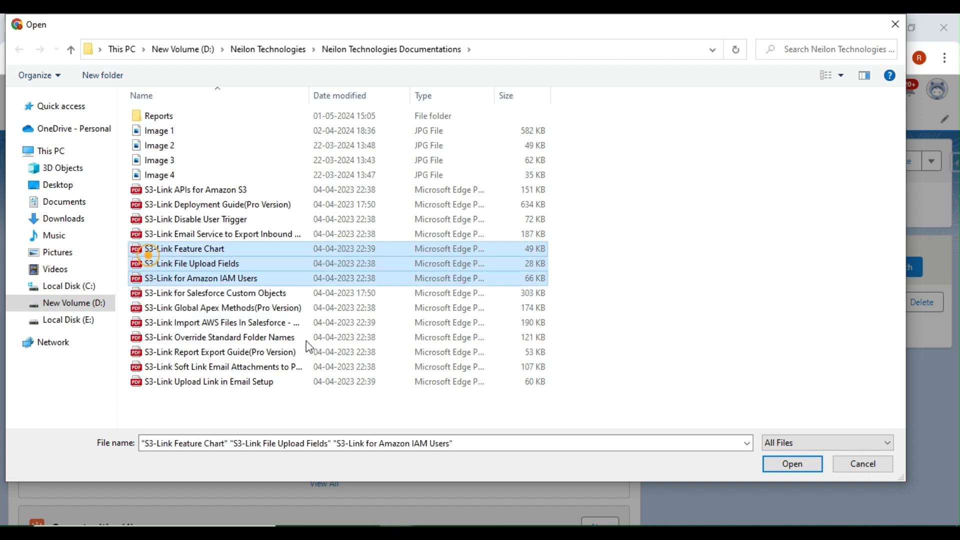
left_click(778, 465)
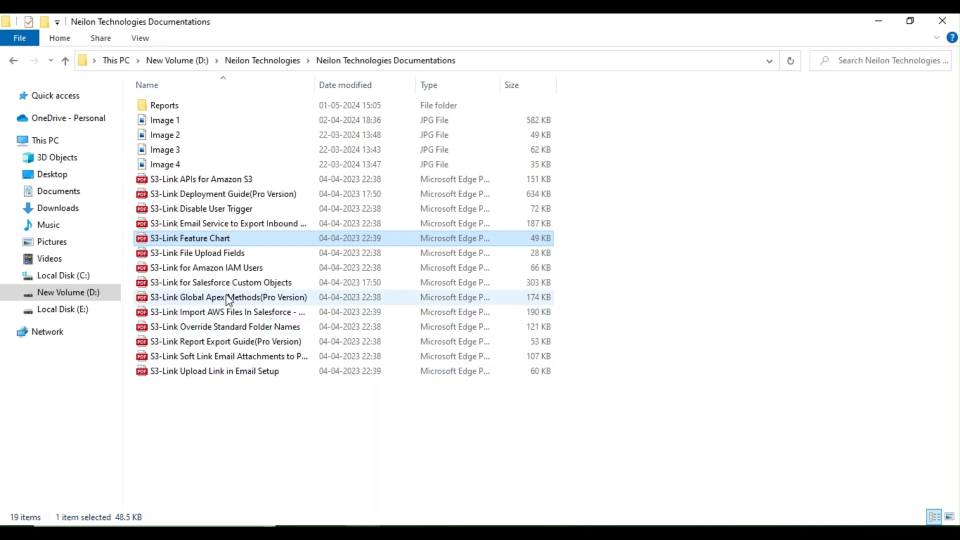
Add the S3-Link Global Apex Methods(Pro Version) PDF from File Explorer to the upload list
left_click_drag(228, 299, 395, 510)
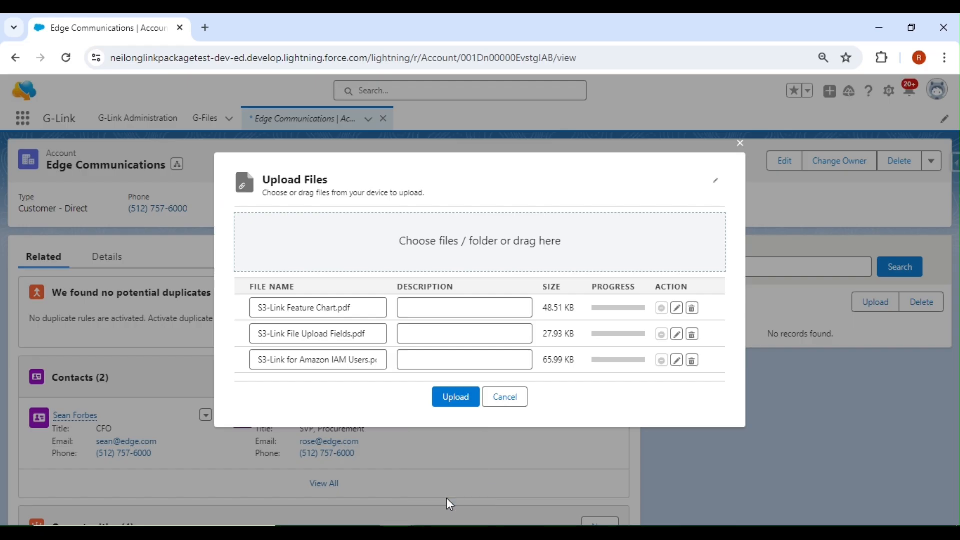
left_click_drag(446, 498, 464, 270)
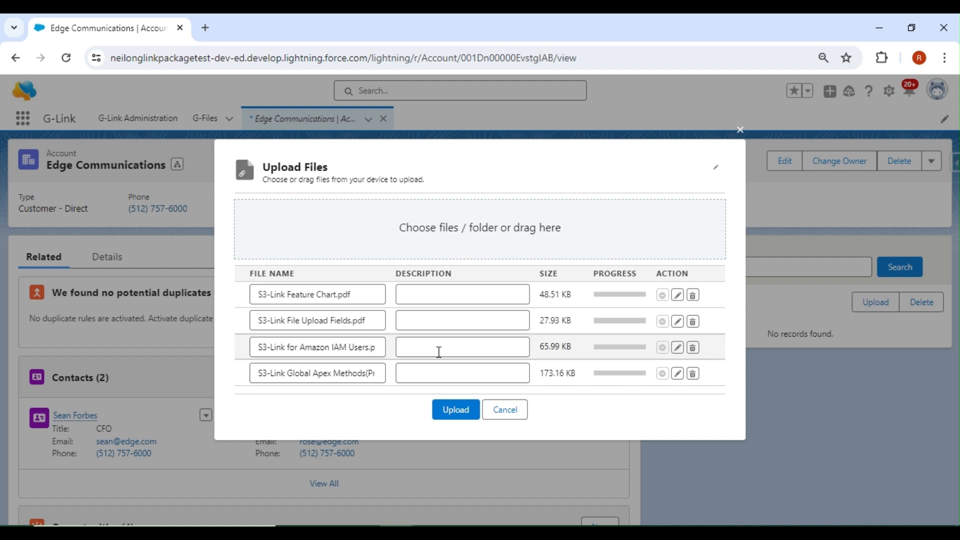
Review the category, download/view type and history tracking options of S3-Link Feature Chart.pdf, keep Other, Public and tracking enabled, and save
left_click(378, 294)
left_click(414, 296)
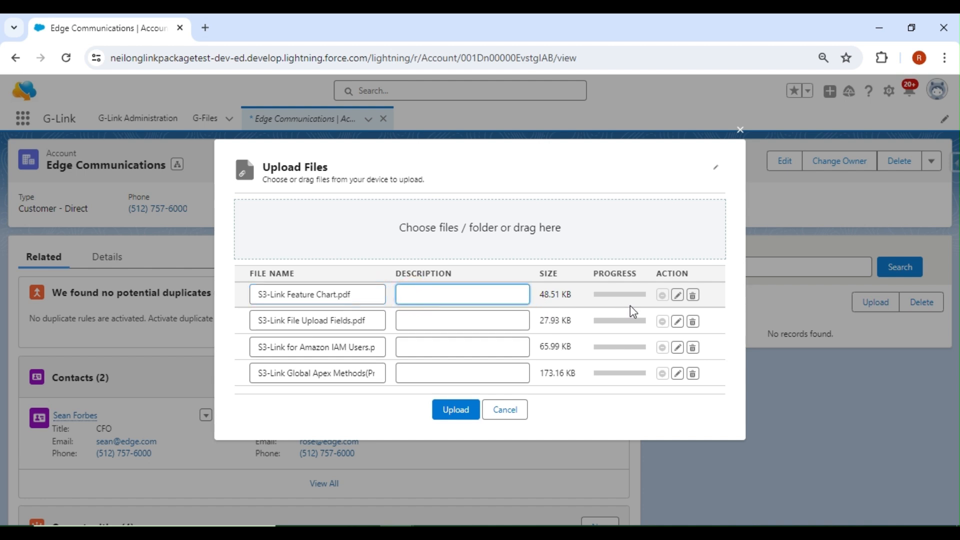
left_click(678, 295)
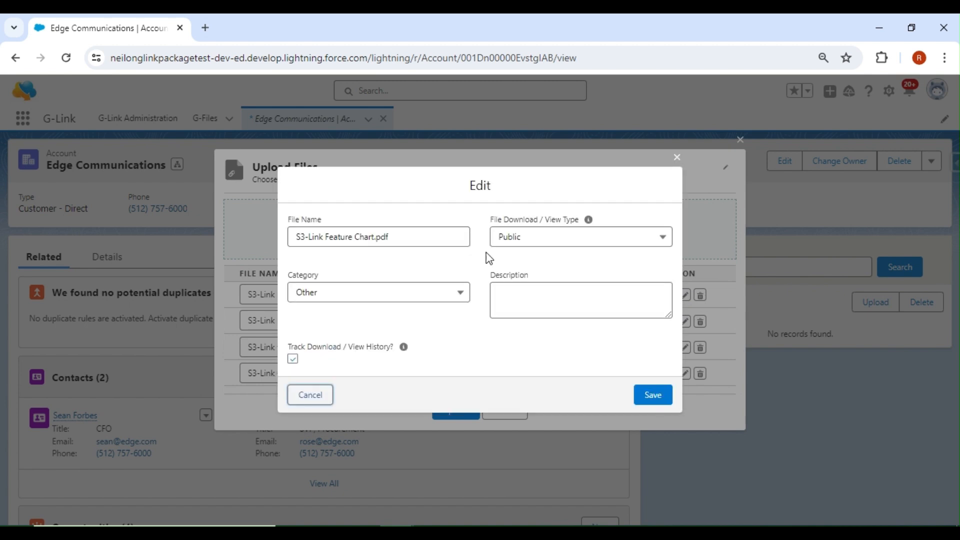
left_click(382, 293)
left_click(439, 267)
left_click(520, 245)
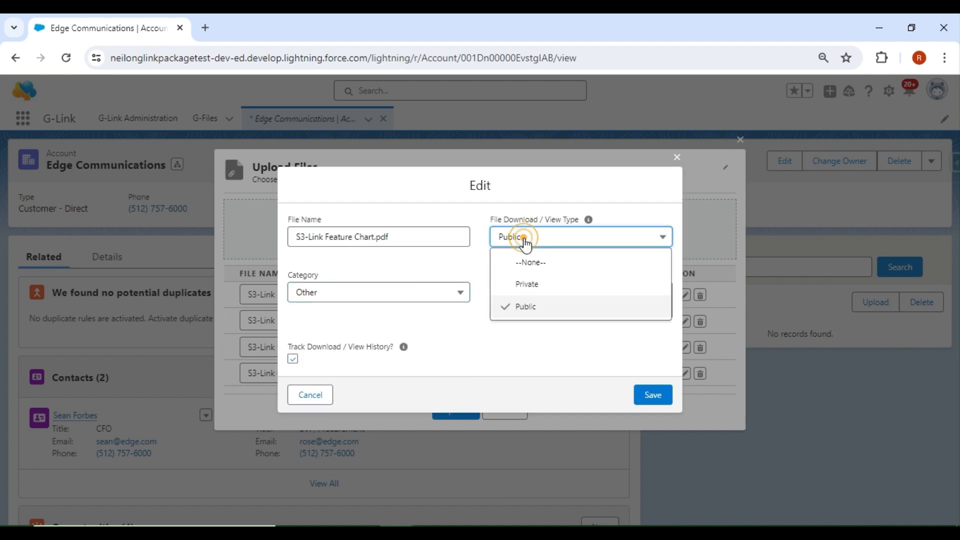
left_click(523, 241)
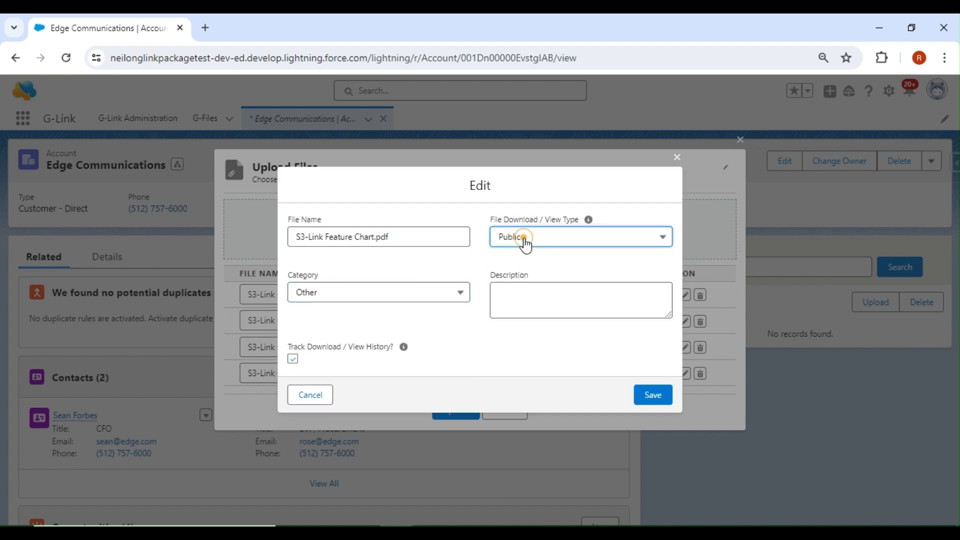
left_click(293, 358)
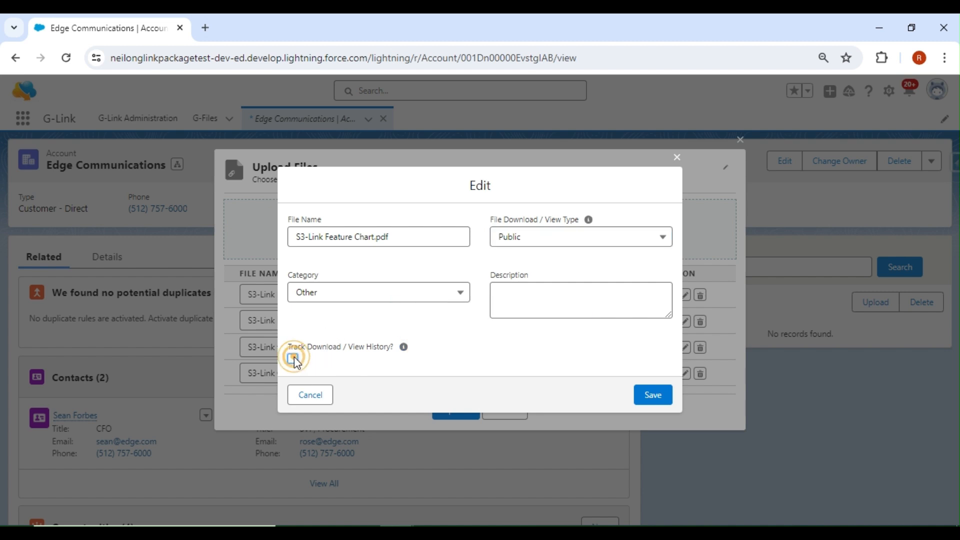
left_click(294, 357)
left_click(499, 357)
left_click(649, 397)
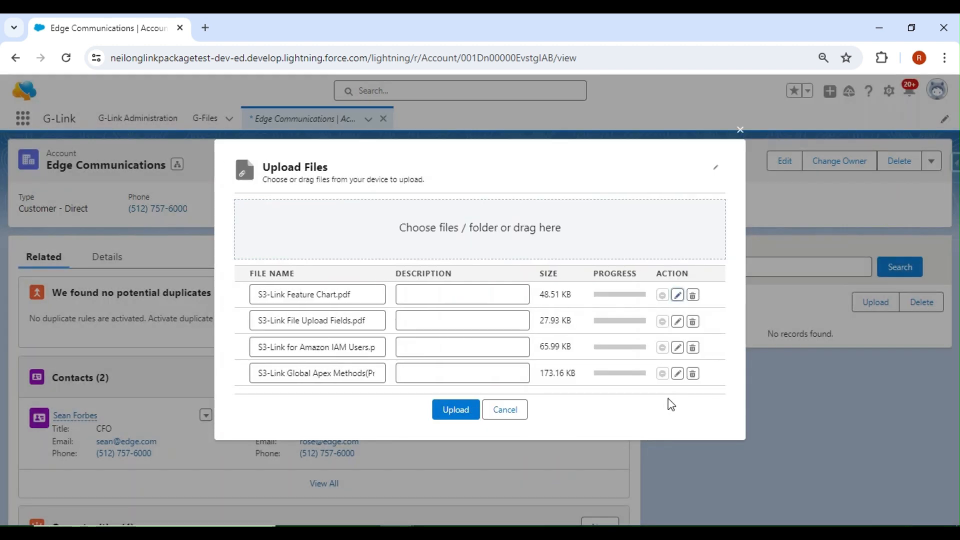
Remove the S3-Link Global Apex Methods file from the upload list and upload the remaining files
left_click(693, 375)
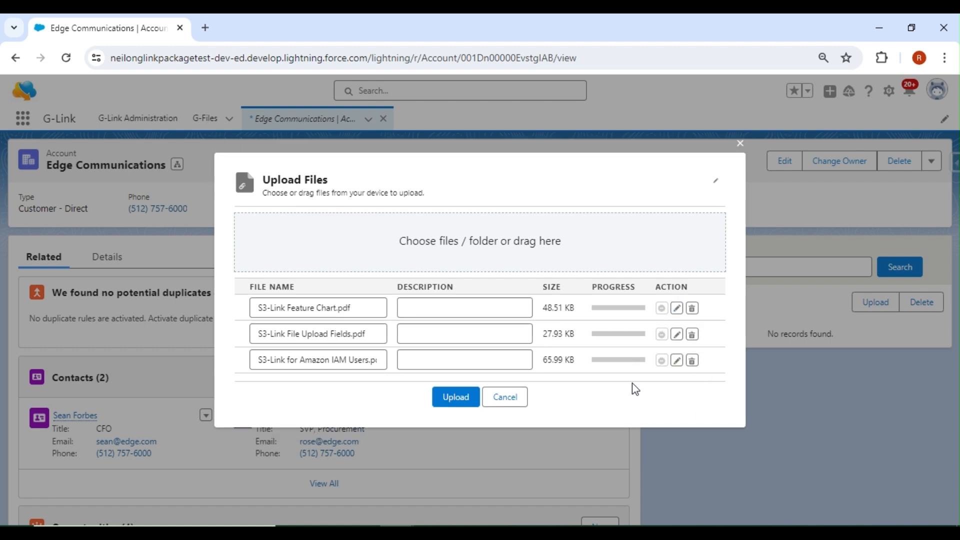
left_click(460, 407)
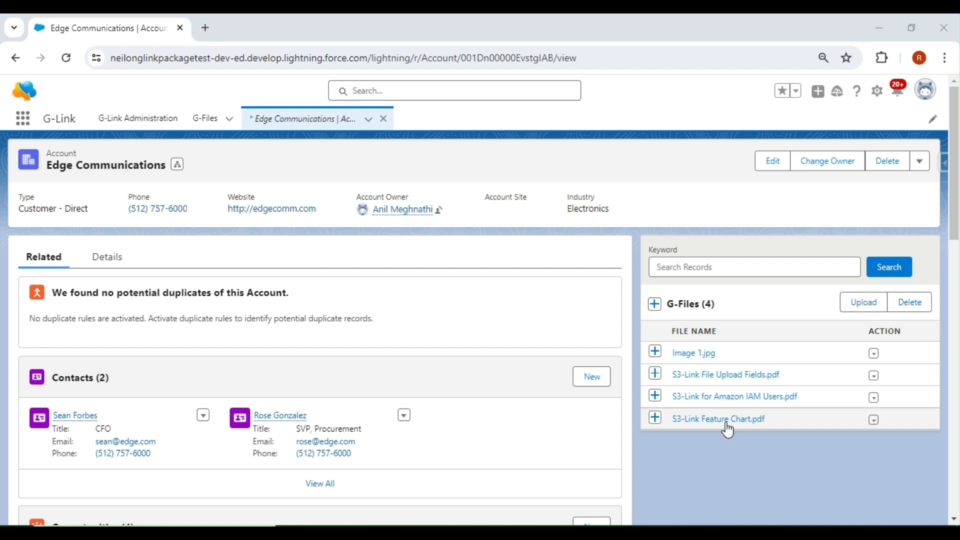
Search the account's G-Files by the keyword "Image"
left_click(730, 268)
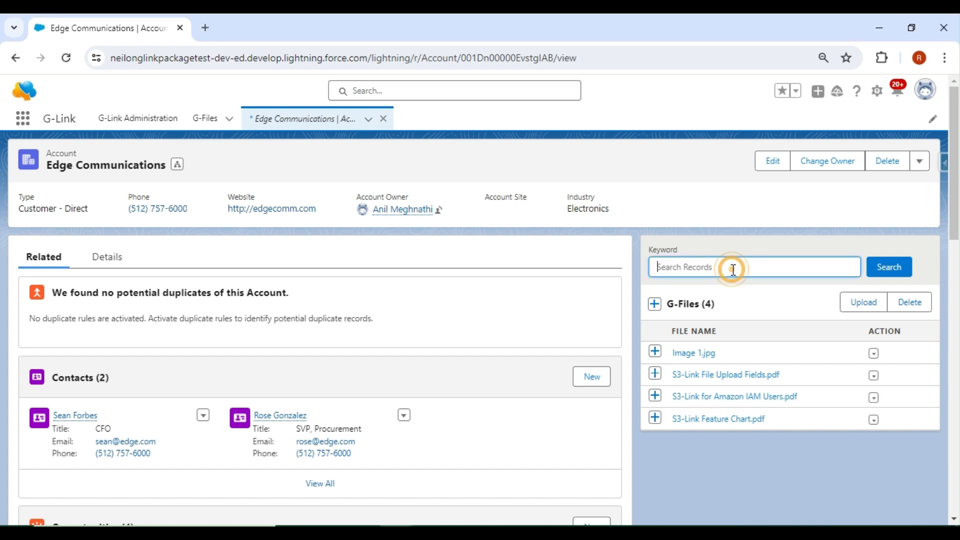
type("Image")
left_click(881, 264)
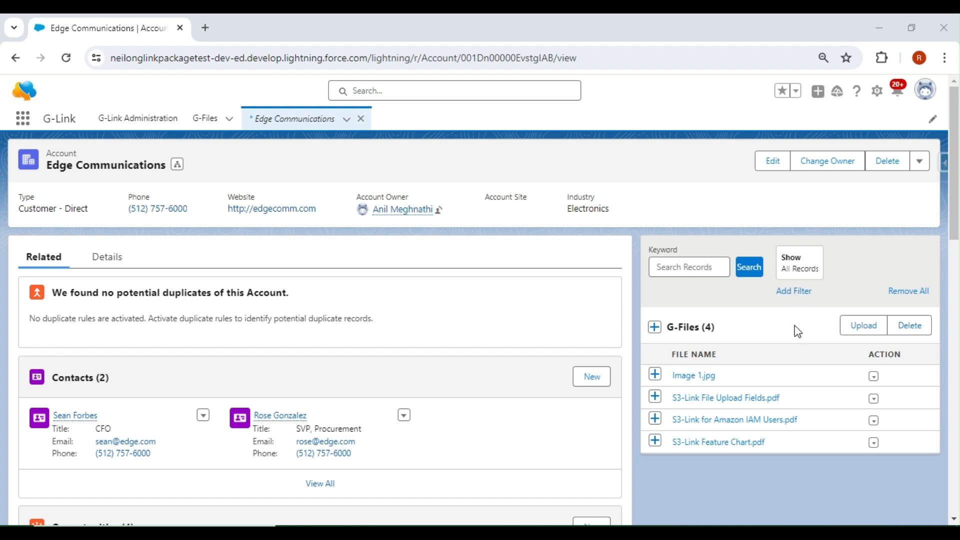
Add a G-Files filter where File Name contains "Image"
left_click(795, 290)
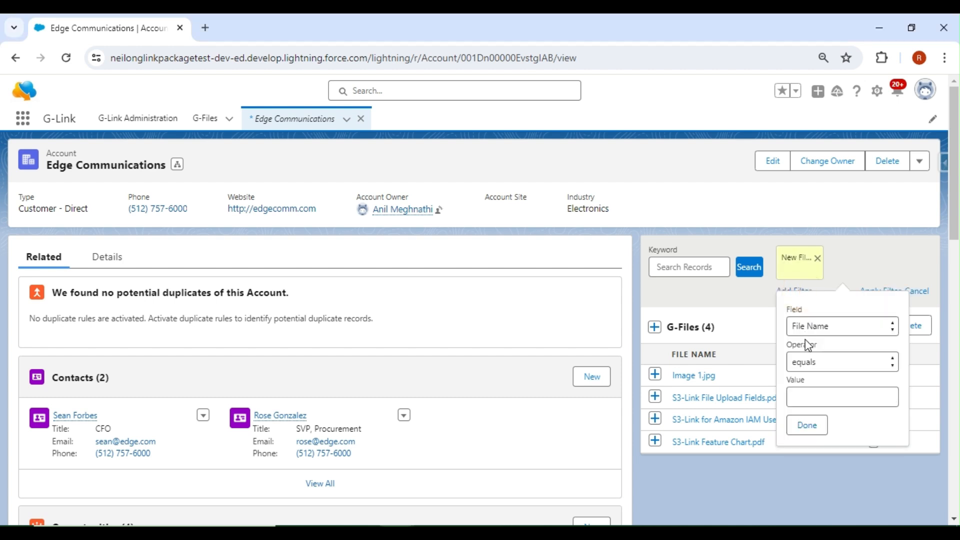
left_click(808, 362)
left_click(810, 414)
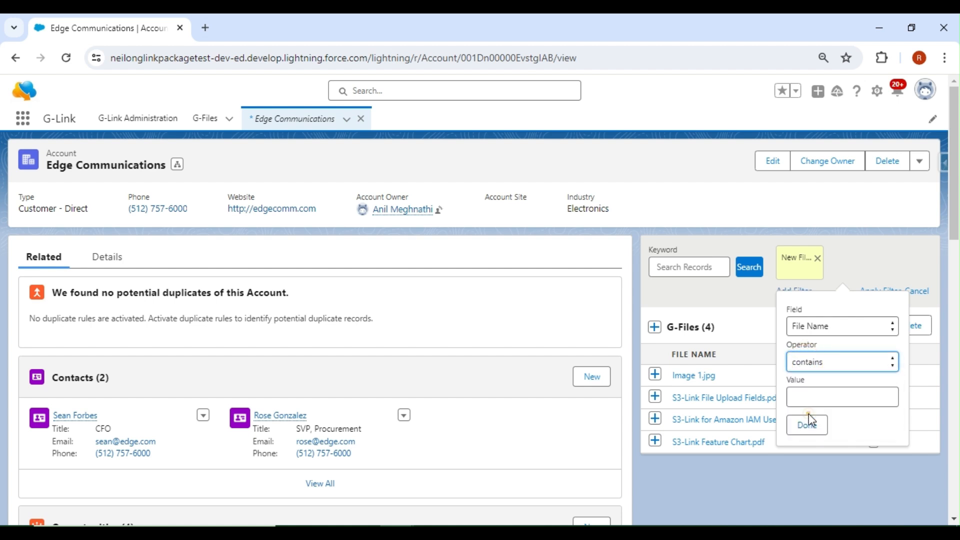
left_click(815, 394)
type("Image")
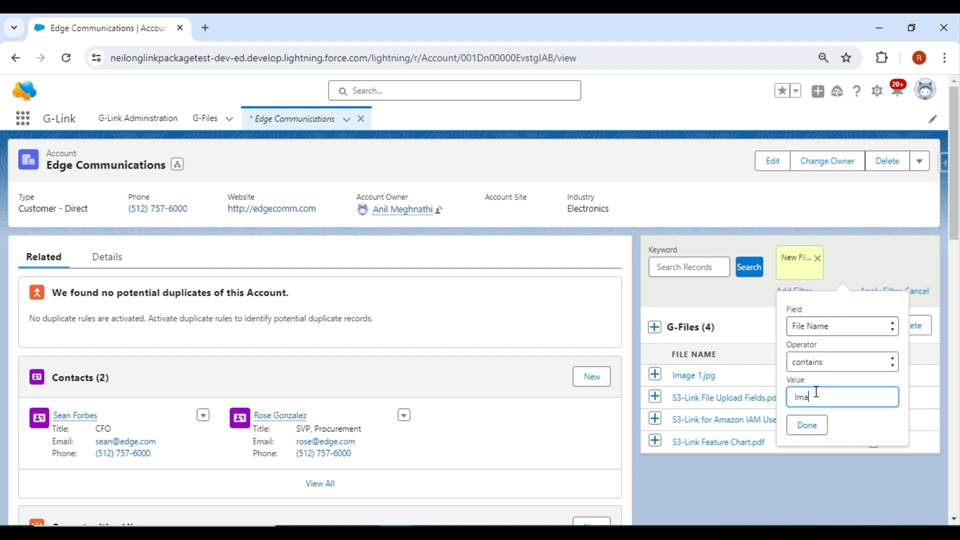
left_click(807, 427)
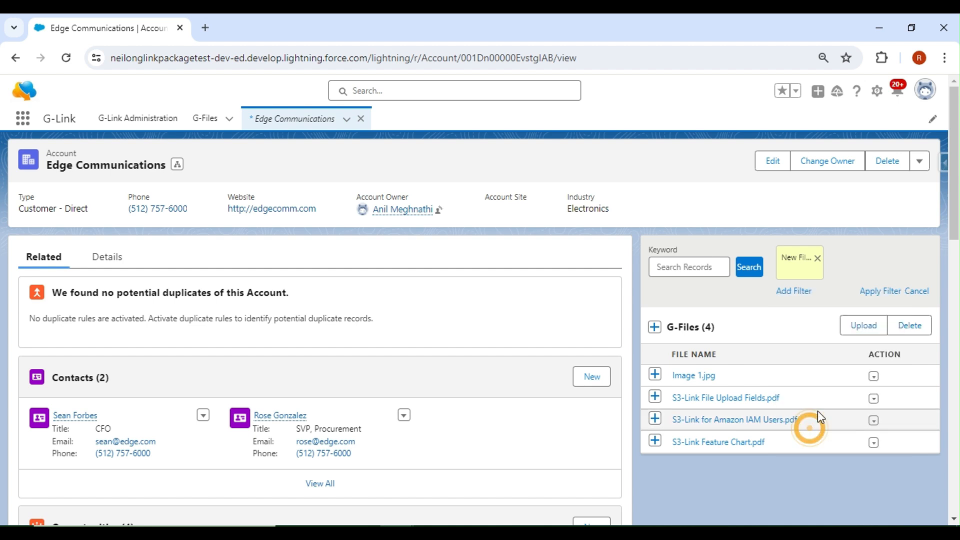
left_click(802, 292)
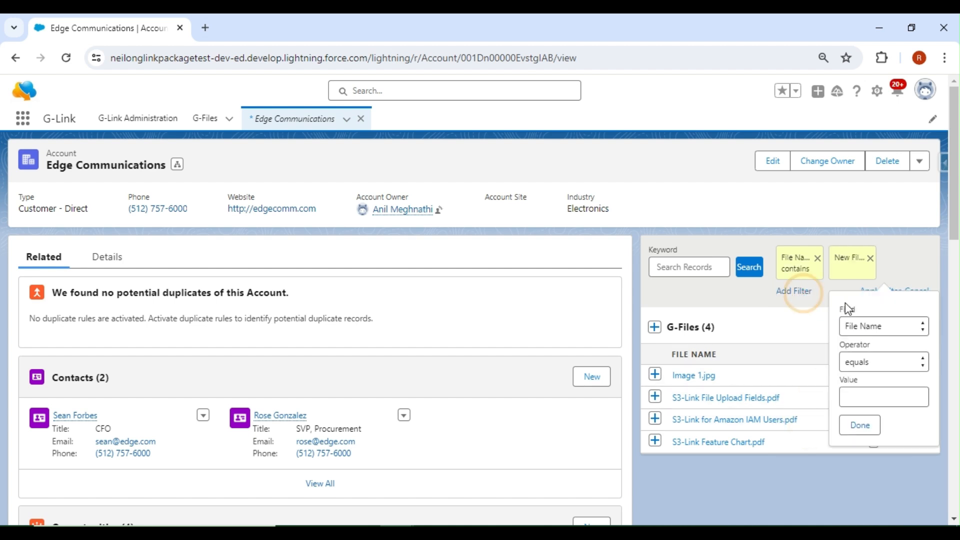
left_click(868, 427)
left_click(870, 258)
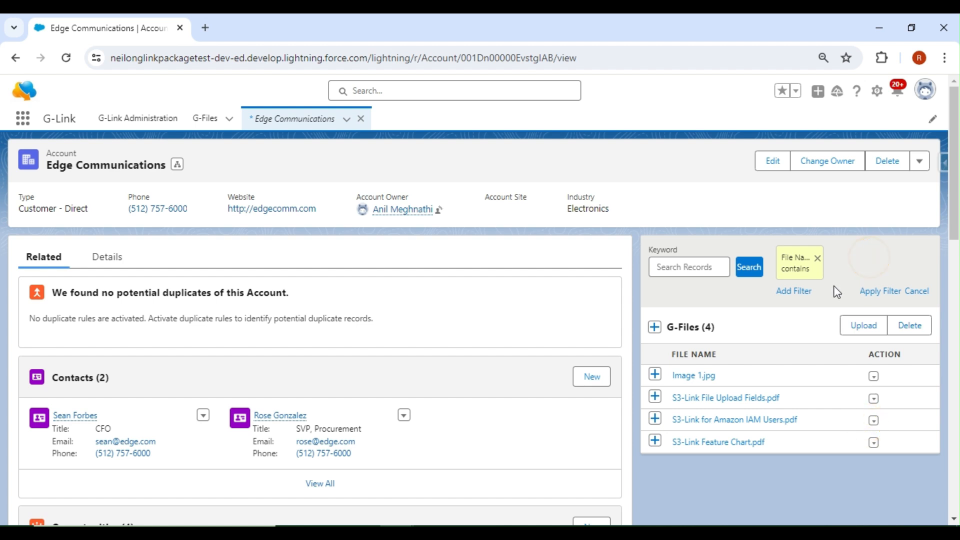
Apply the file name filter to the G-Files list and clear all filters
left_click(872, 292)
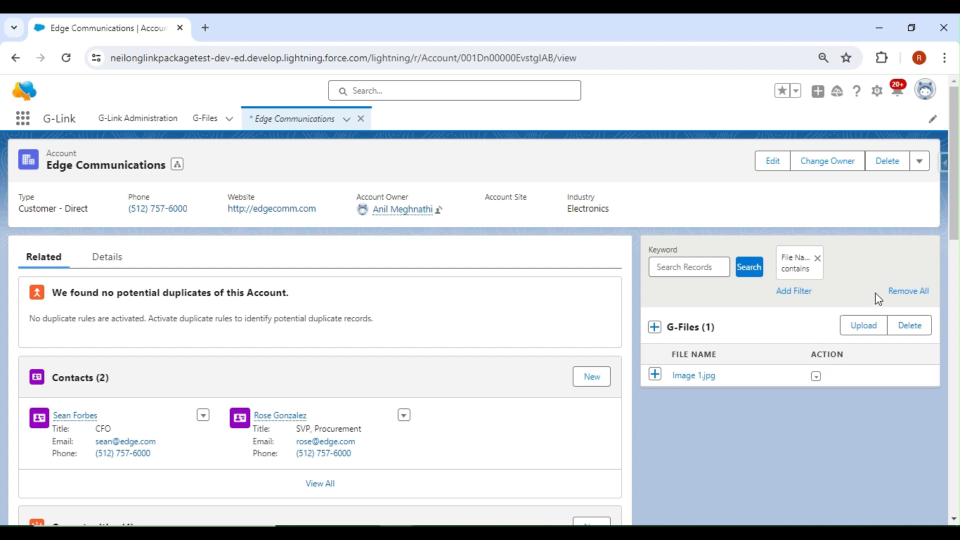
left_click(893, 294)
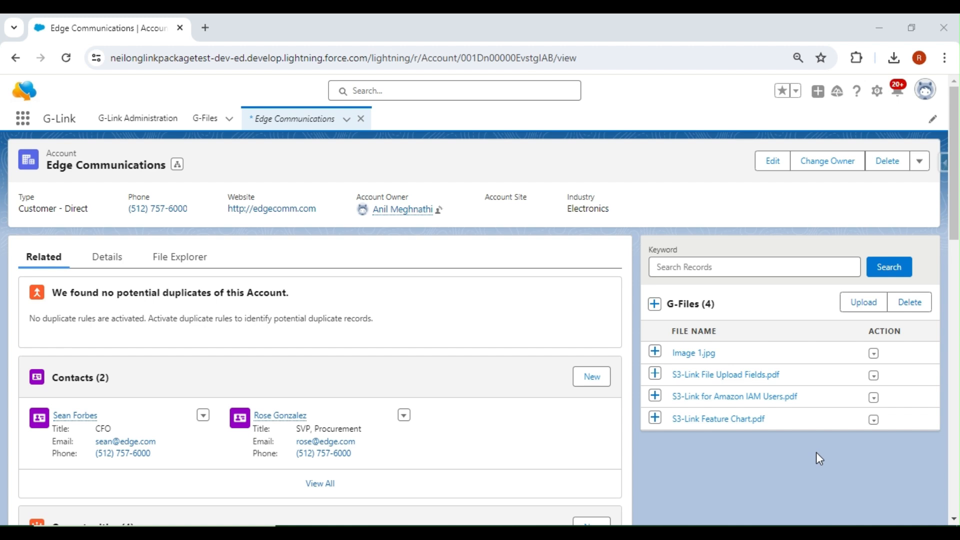
Download S3-Link for Amazon IAM Users.pdf from the G-Files list
left_click(873, 397)
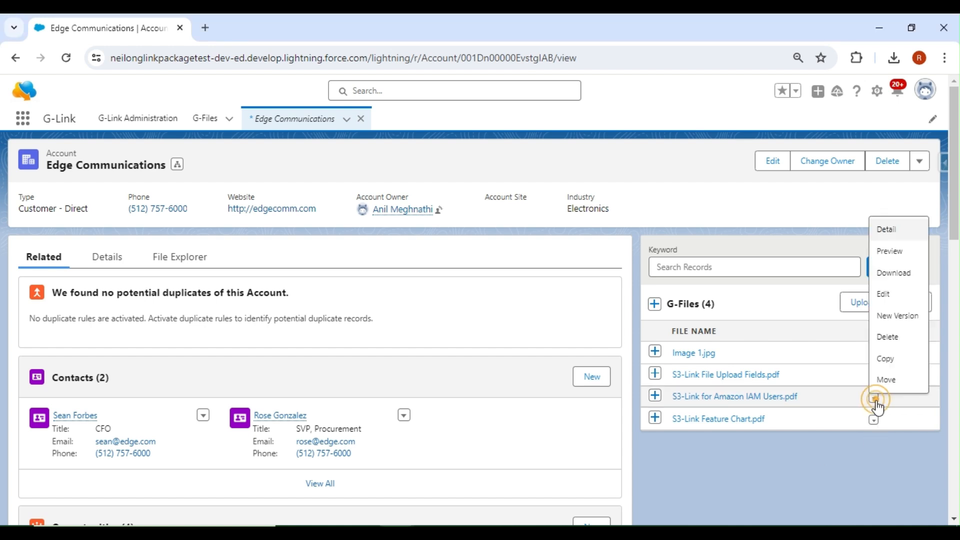
left_click(888, 273)
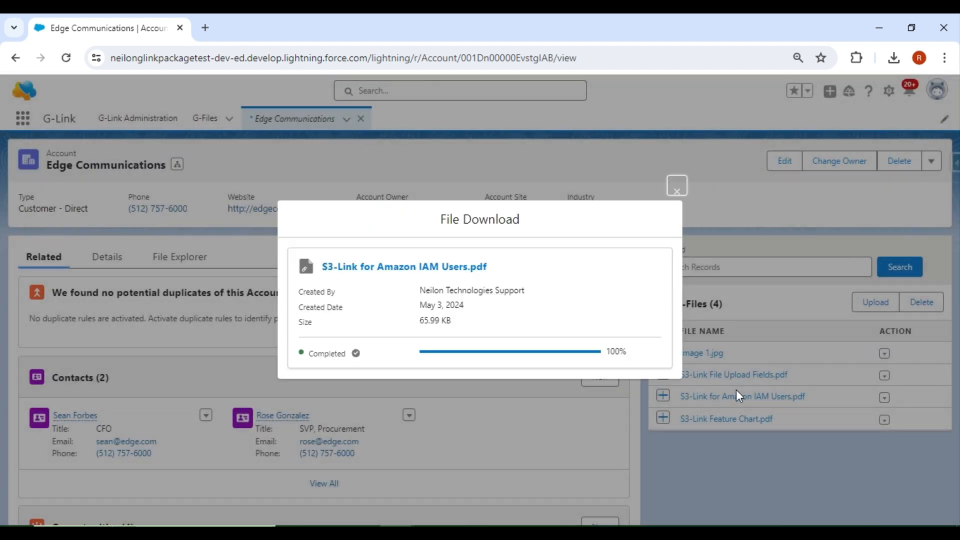
View the downloaded S3-Link for Amazon IAM Users (1).pdf in the browser, and close it and the File Download window
left_click(894, 60)
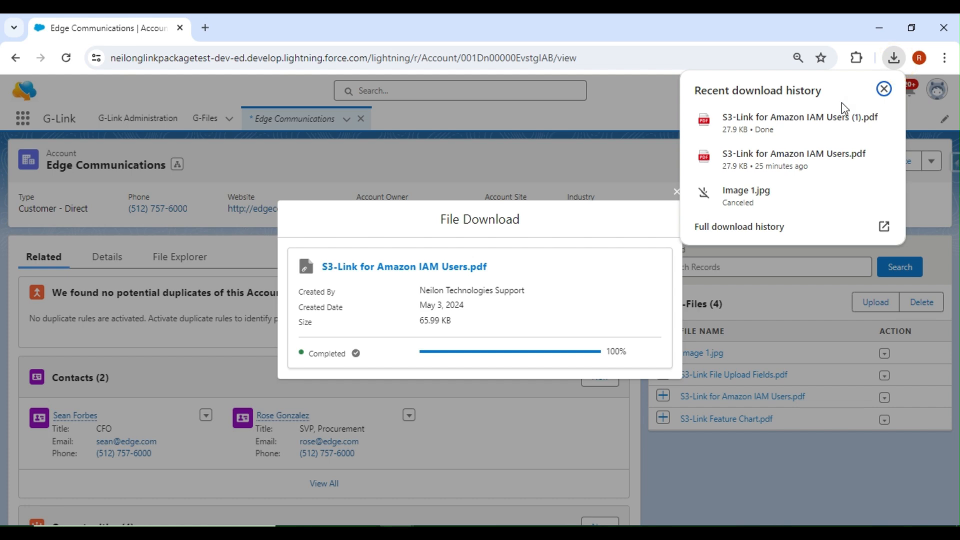
left_click(780, 122)
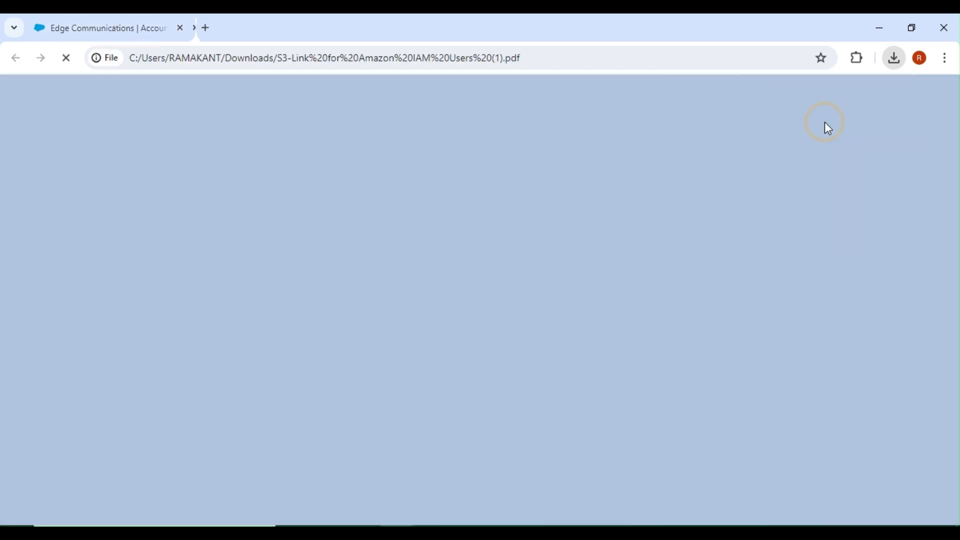
scroll(462, 199, "down", 2)
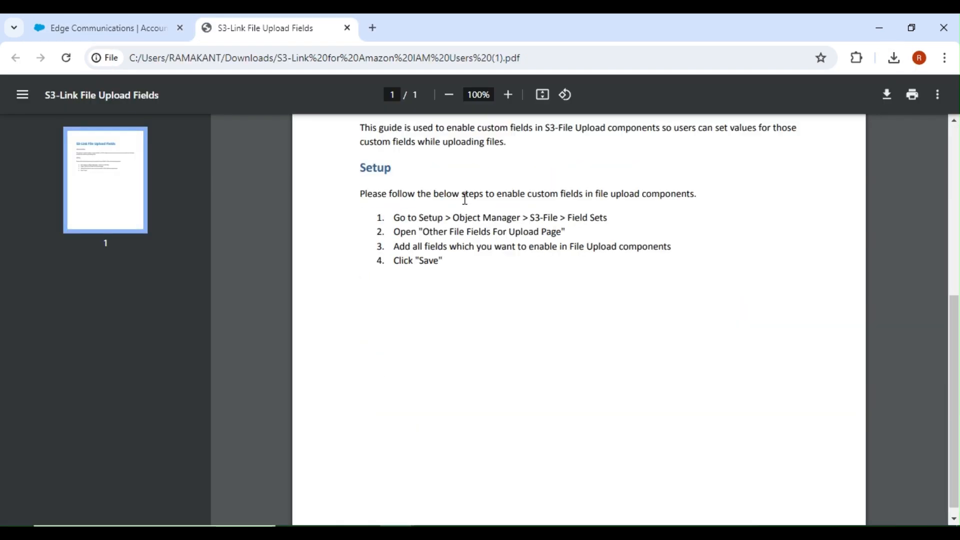
scroll(462, 199, "up", 2)
left_click(347, 28)
left_click(676, 188)
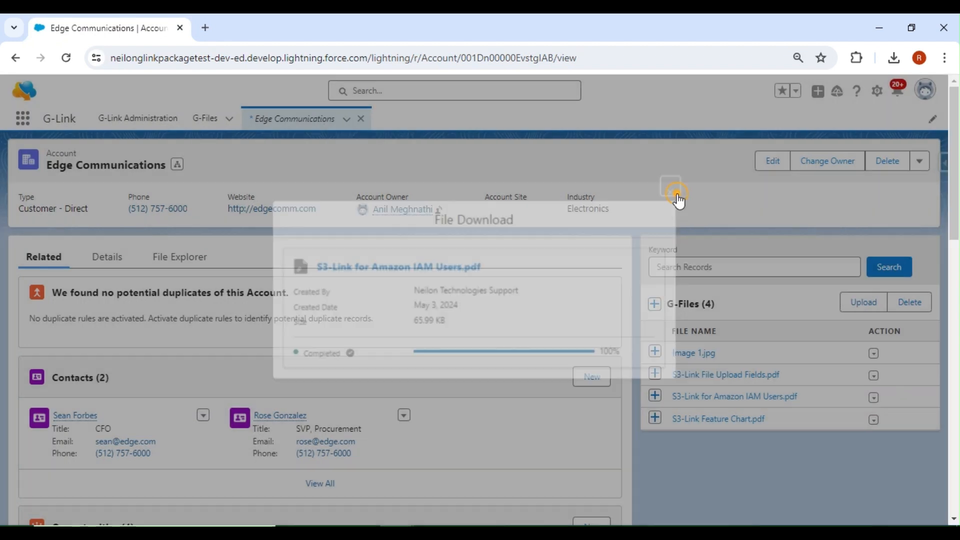
Preview S3-Link for Amazon IAM Users.pdf from the G-Files list and close the preview
left_click(874, 399)
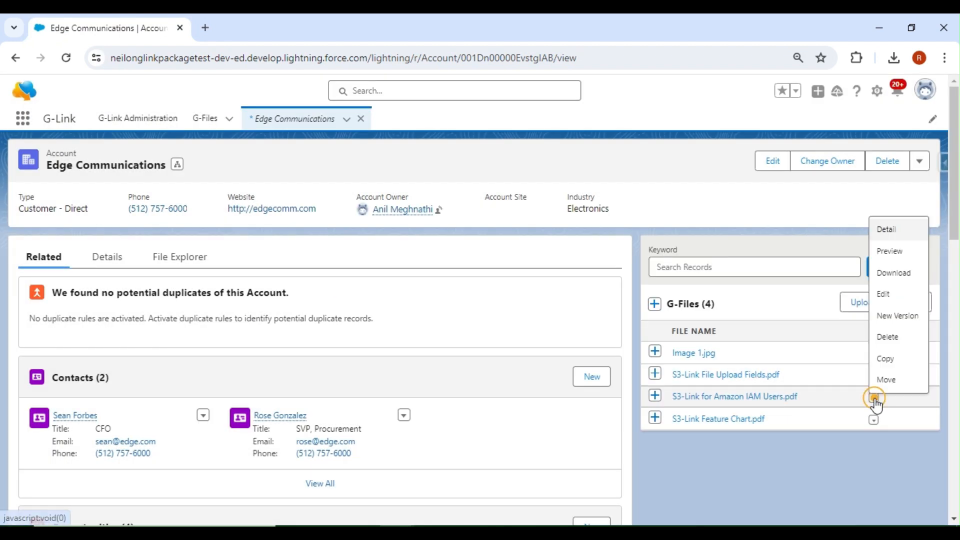
left_click(889, 251)
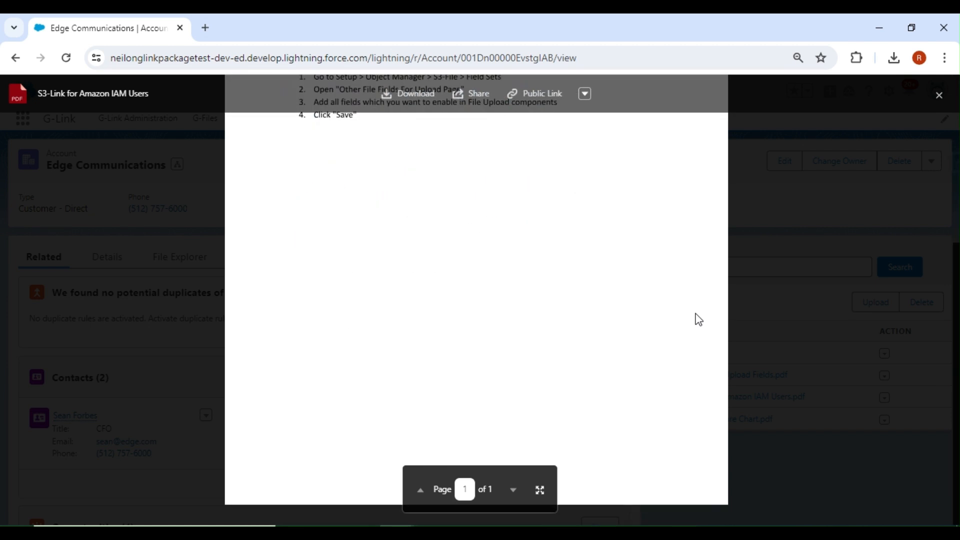
left_click(939, 95)
left_click(651, 375)
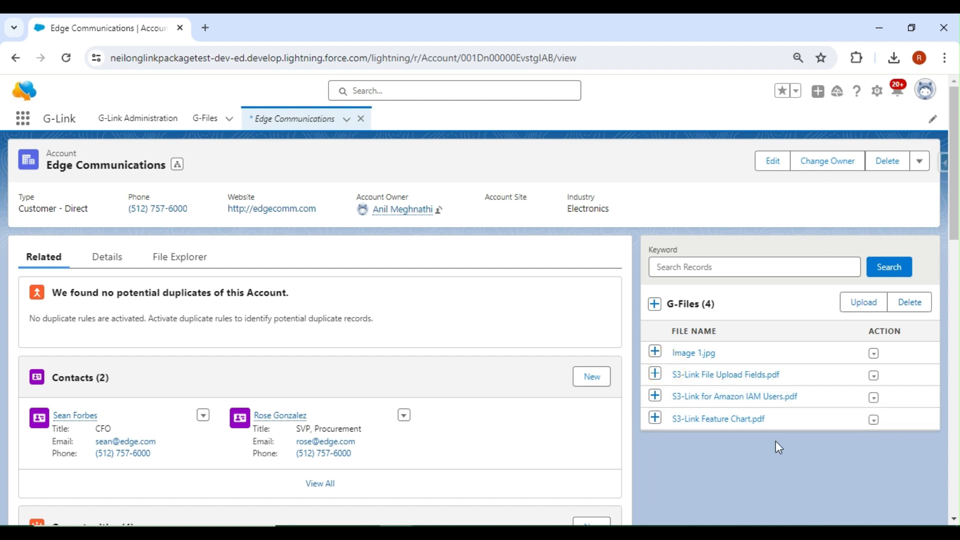
View the details of S3-Link for Amazon IAM Users.pdf from the G-Files list and close them
left_click(873, 398)
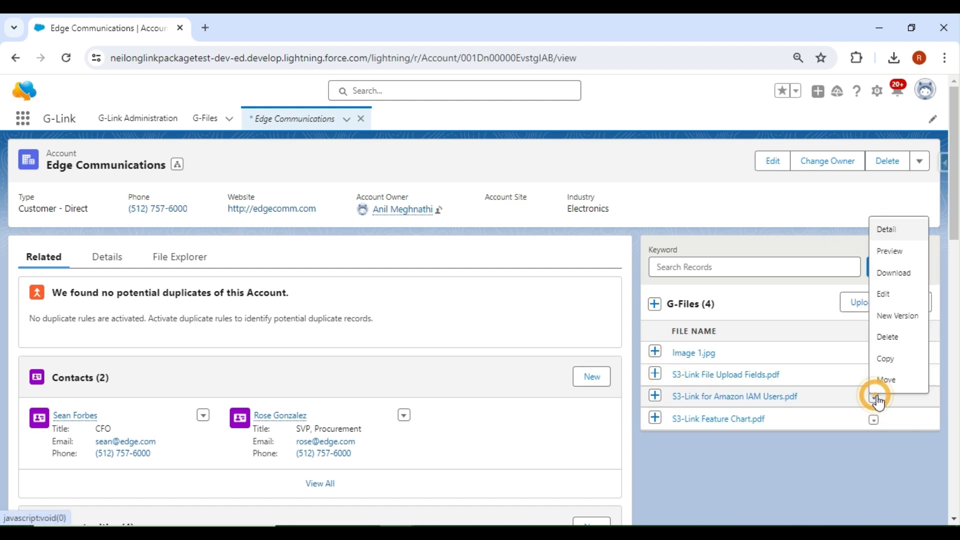
left_click(895, 231)
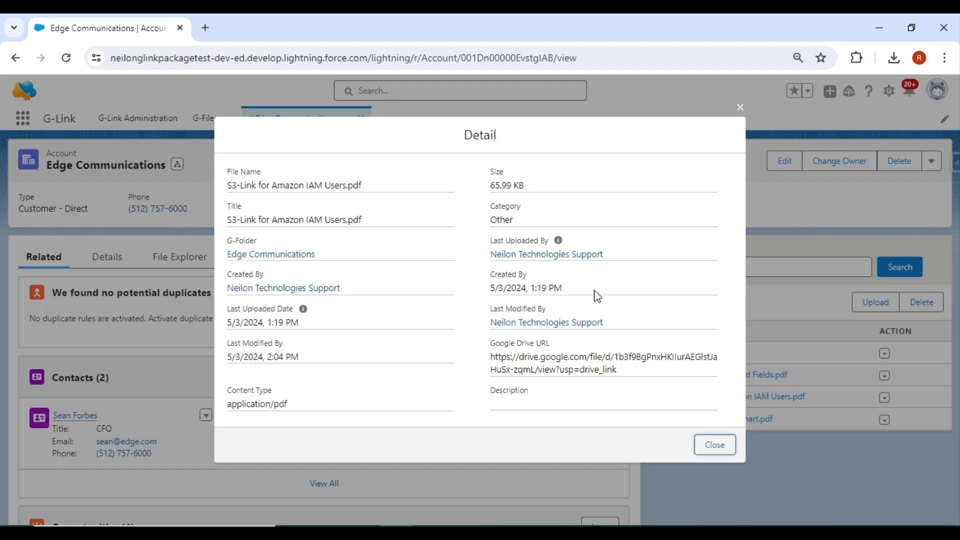
left_click(706, 443)
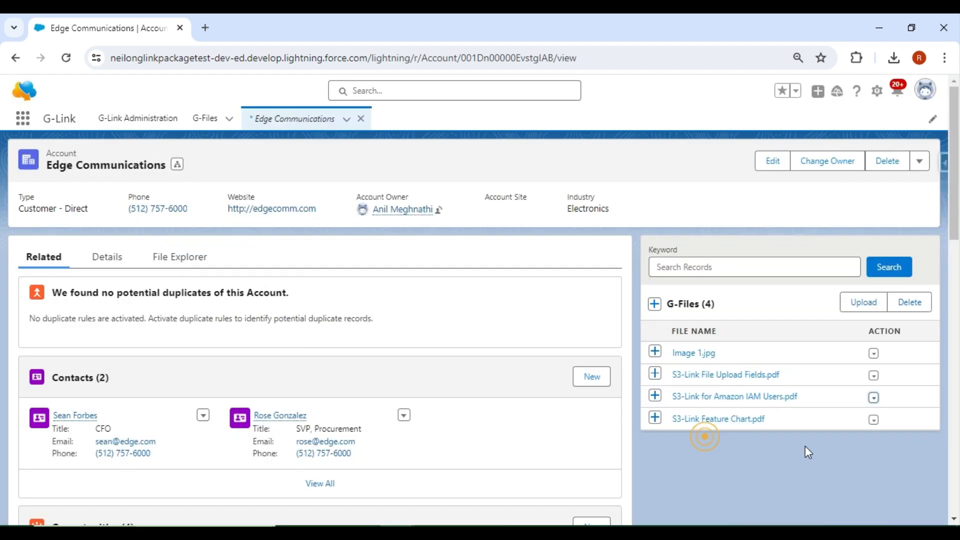
Edit the record of S3-Link for Amazon IAM Users.pdf, keeping the category Other, then save and close it
left_click(873, 398)
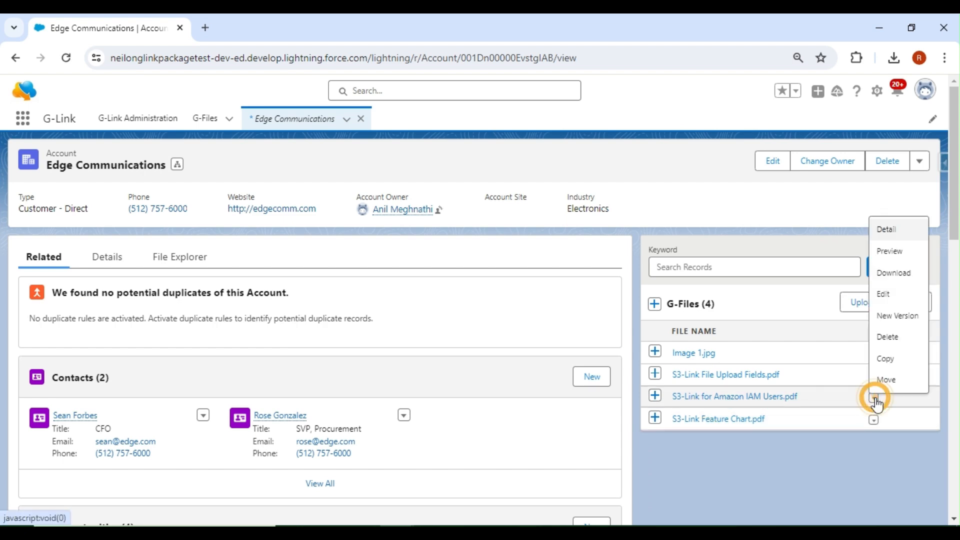
left_click(890, 293)
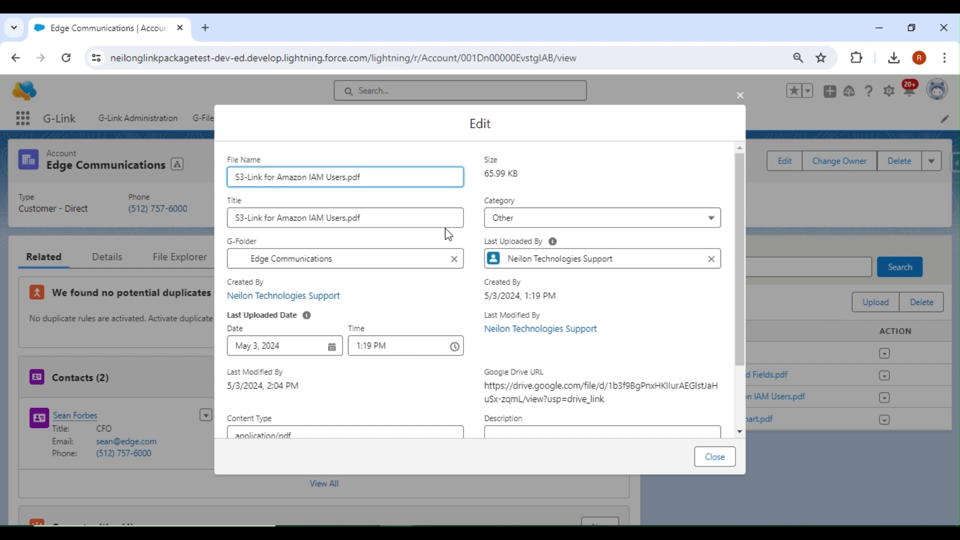
left_click(422, 178)
left_click(525, 217)
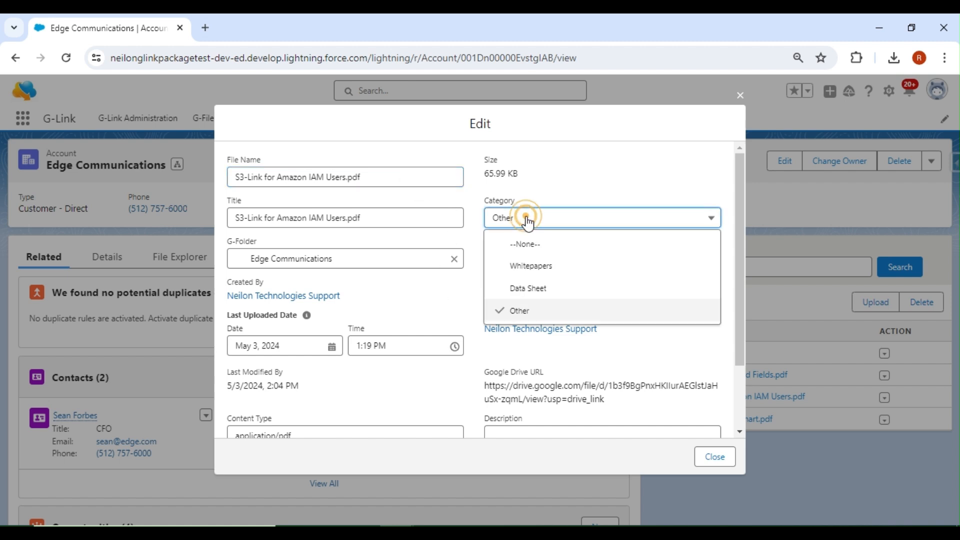
left_click(525, 218)
scroll(460, 325, "down", 2)
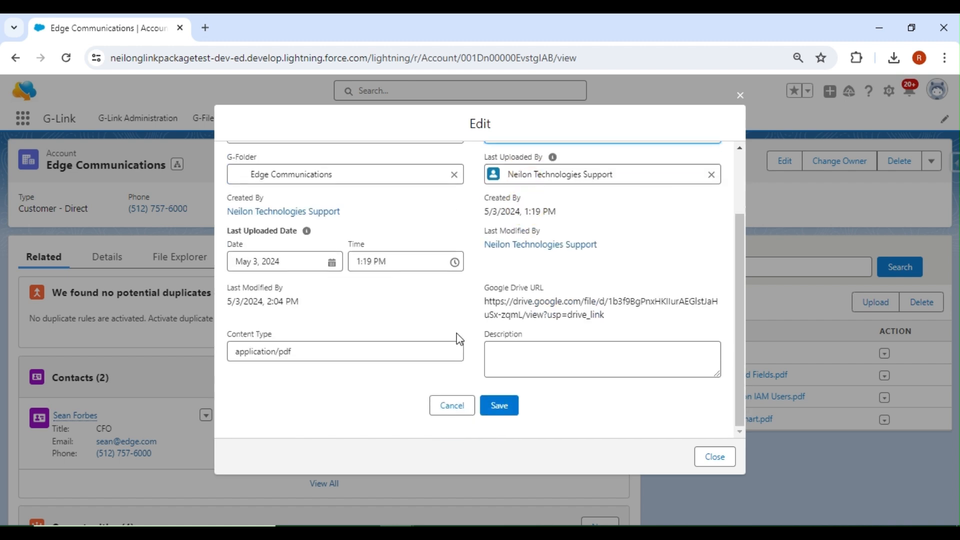
left_click(499, 405)
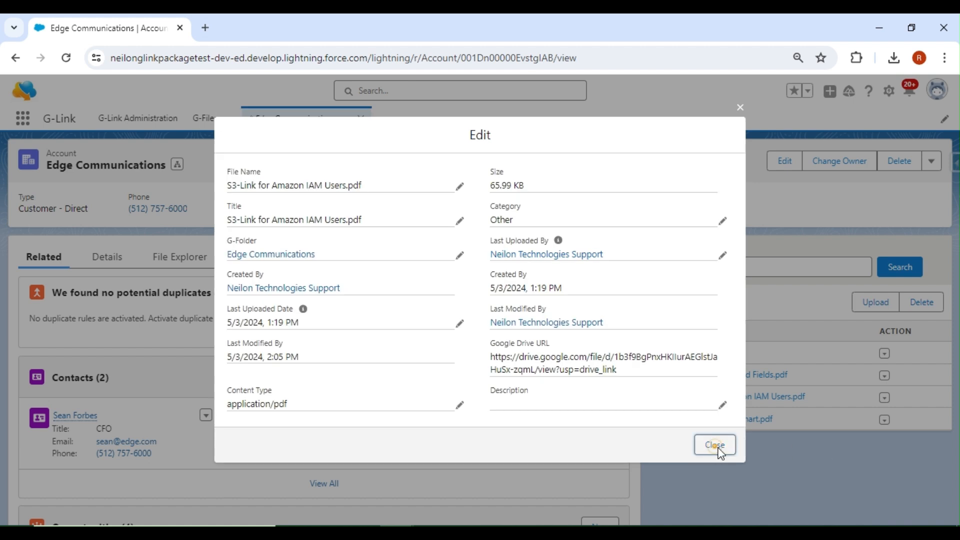
left_click(714, 456)
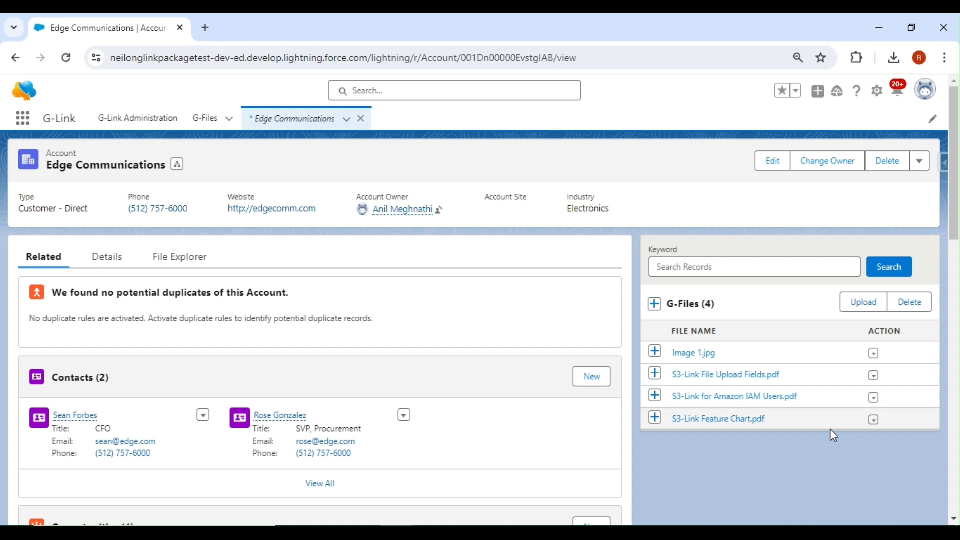
Upload S3-Link for Amazon IAM Users as a new version of S3-Link for Amazon IAM Users.pdf with the change note "Added new features"
left_click(873, 397)
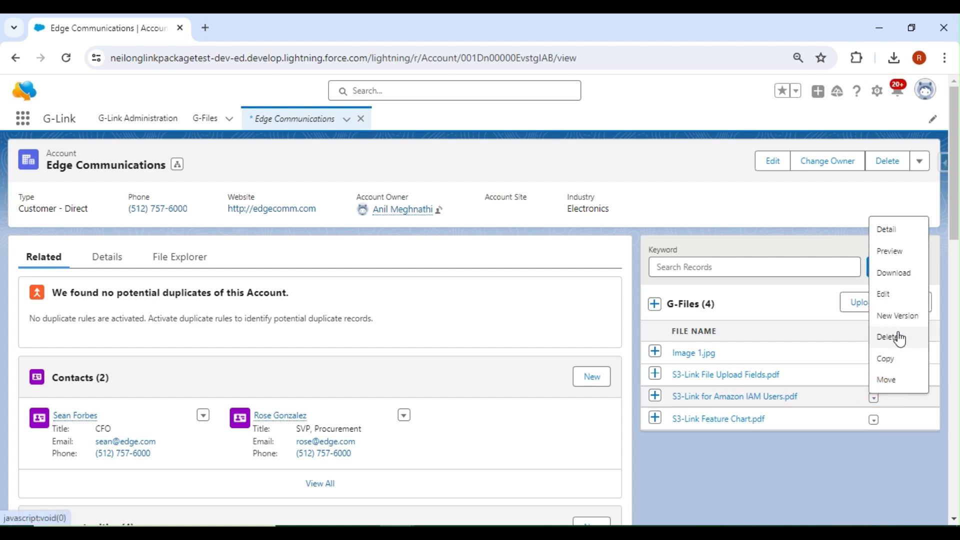
left_click(907, 317)
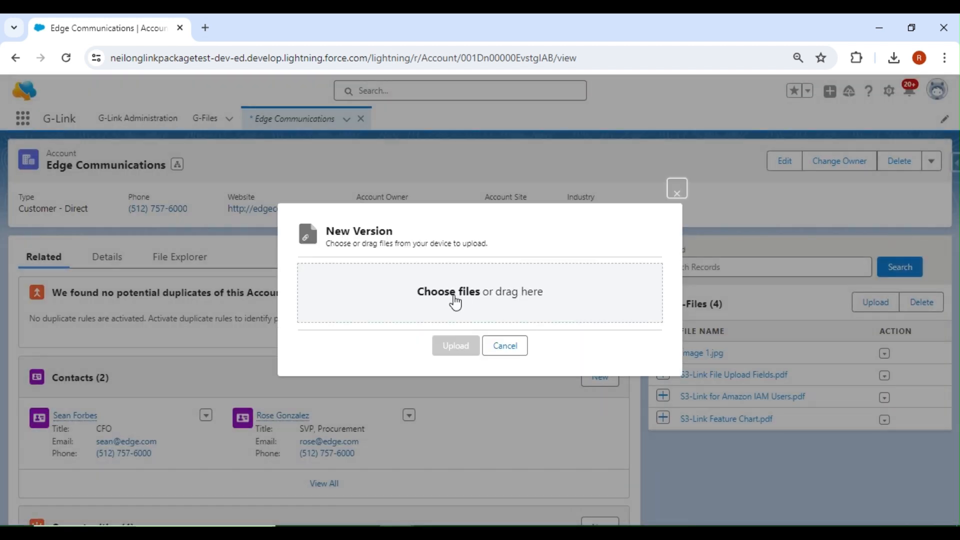
left_click(453, 298)
left_click(247, 278)
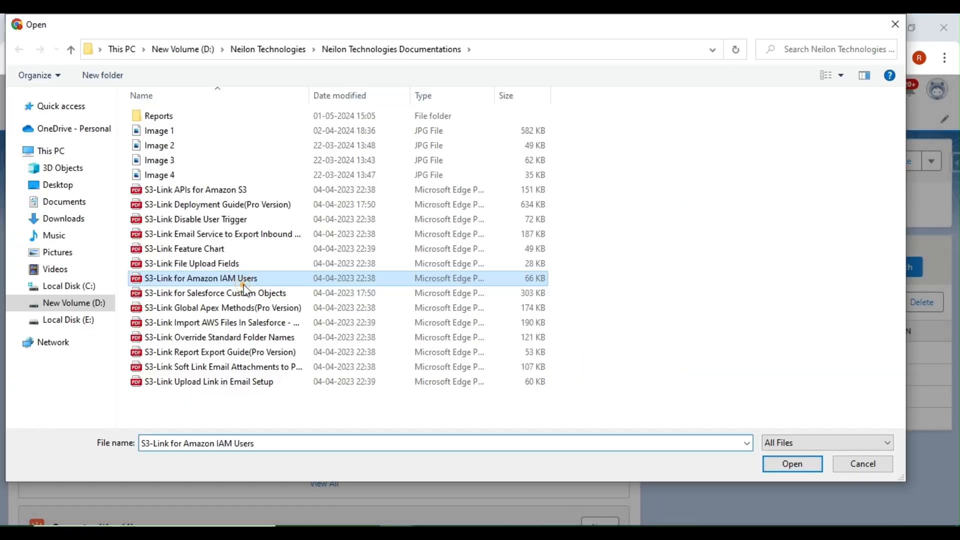
left_click(792, 464)
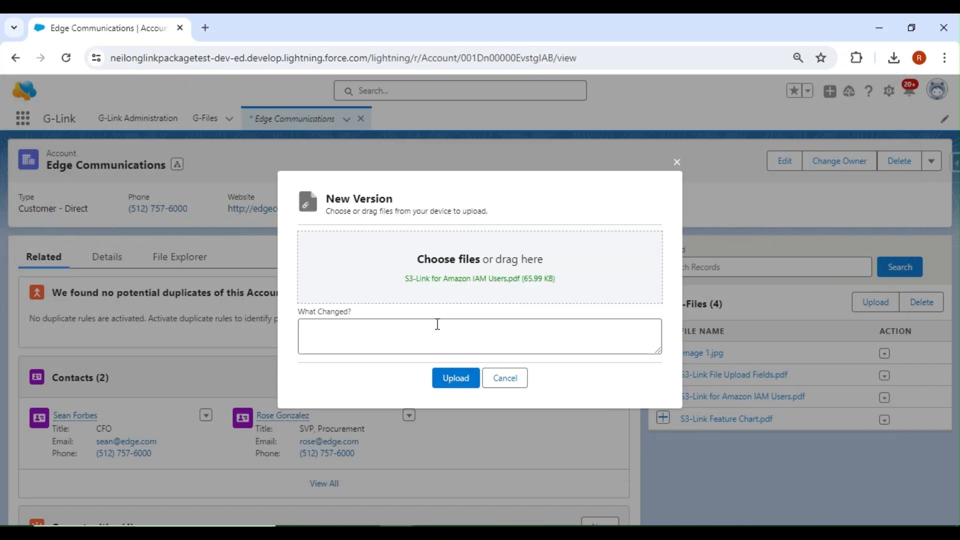
left_click(437, 324)
type("Added new fe")
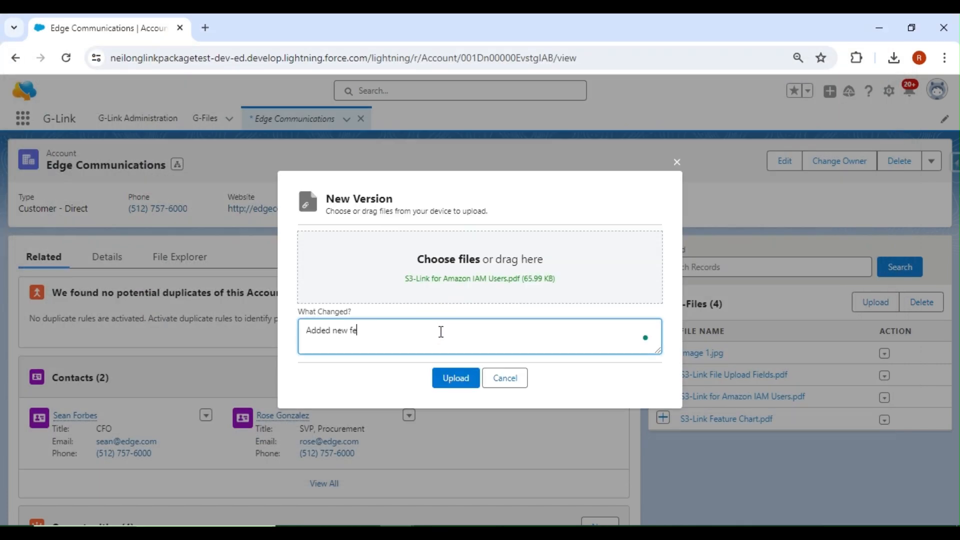
type("atures")
left_click(448, 379)
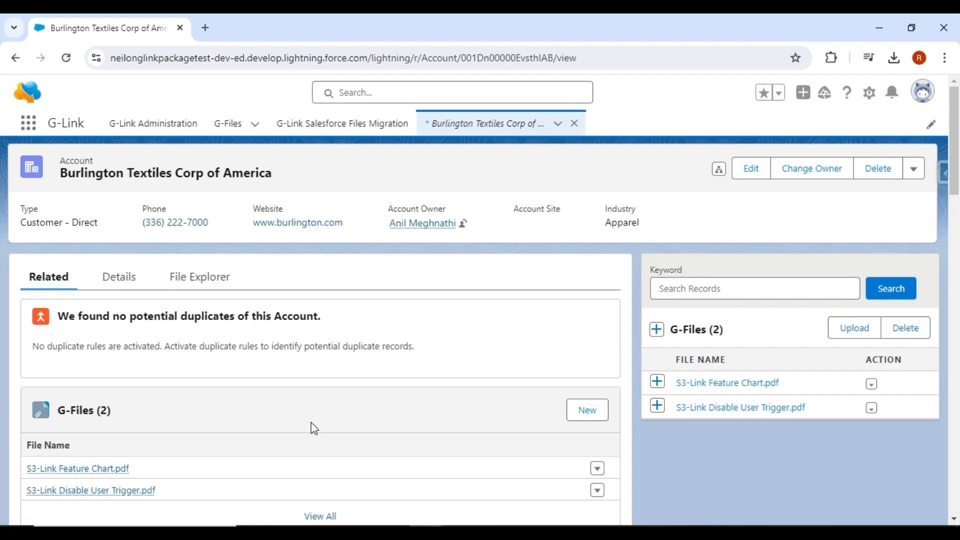
Show the Burlington Textiles Corp of America folder in the File Explorer and check its Agreements and Invoices subfolders
left_click(220, 276)
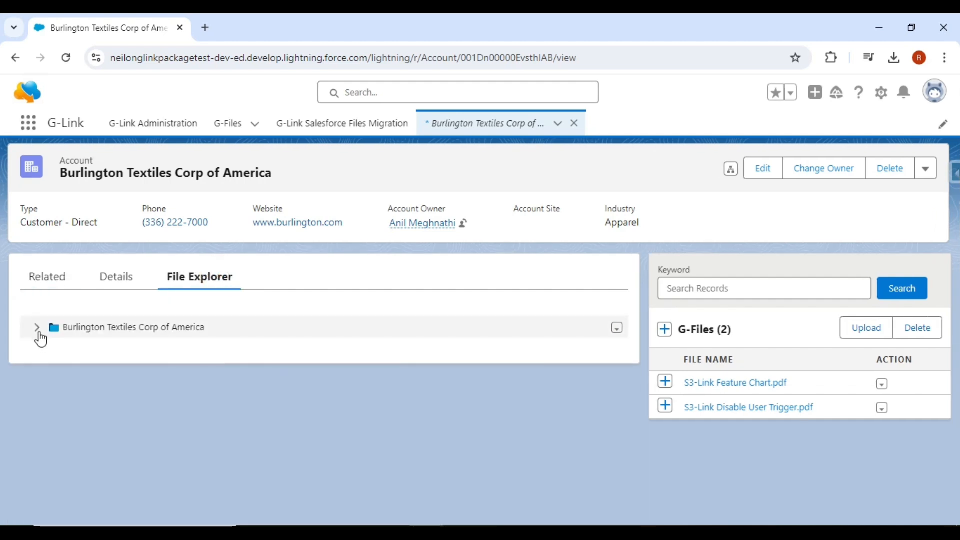
left_click(37, 328)
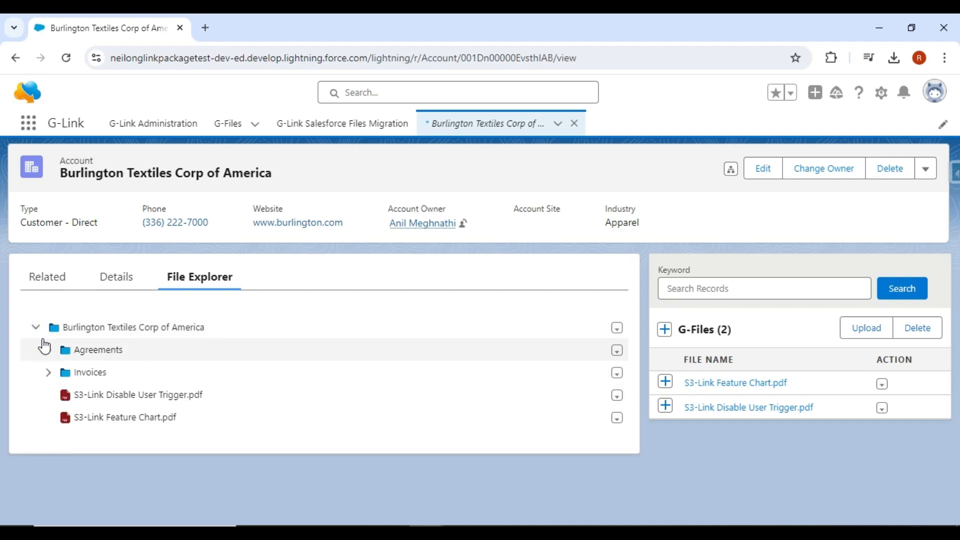
left_click(47, 348)
left_click(48, 373)
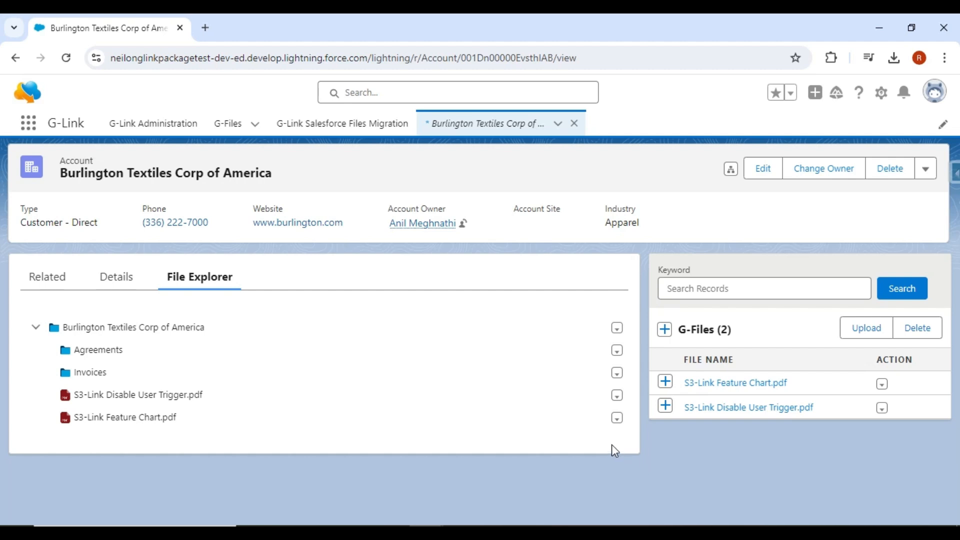
Copy S3-Link Feature Chart.pdf to the Invoices folder without copying versions or deleting the source file
left_click(881, 383)
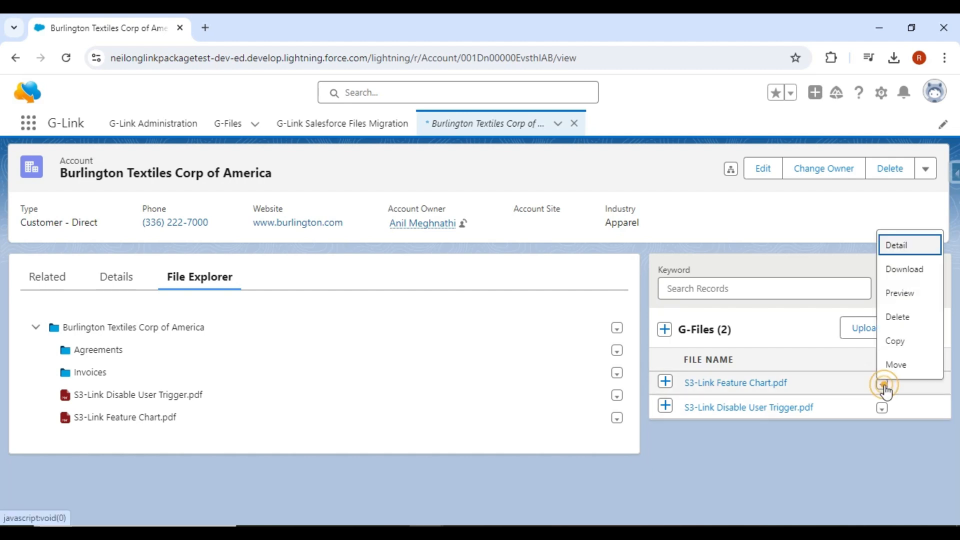
left_click(897, 341)
left_click(539, 230)
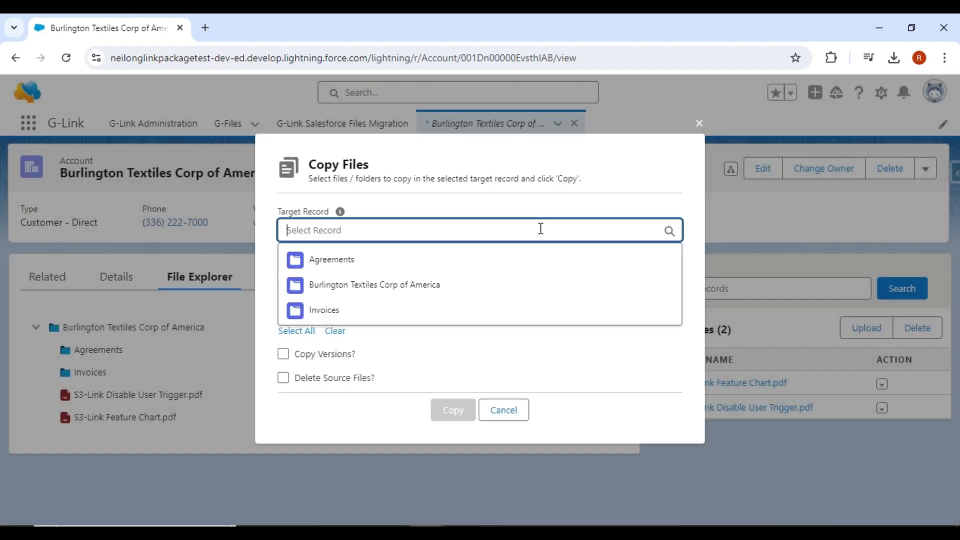
left_click(530, 310)
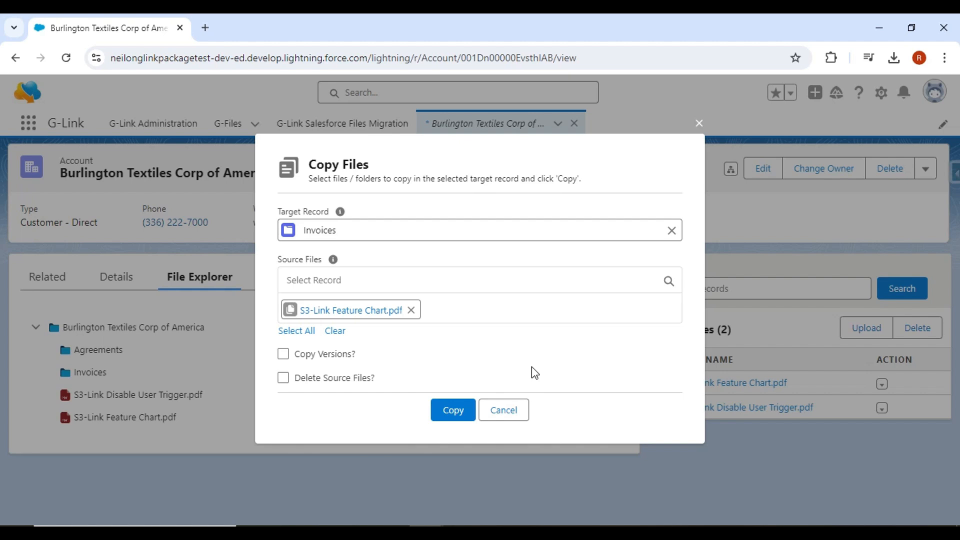
left_click(324, 354)
left_click(326, 356)
left_click(343, 382)
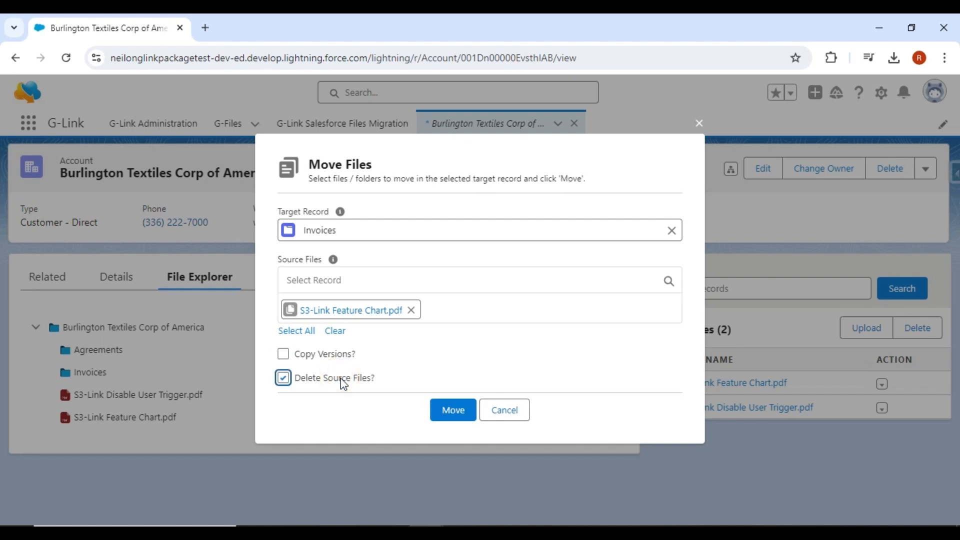
left_click(343, 382)
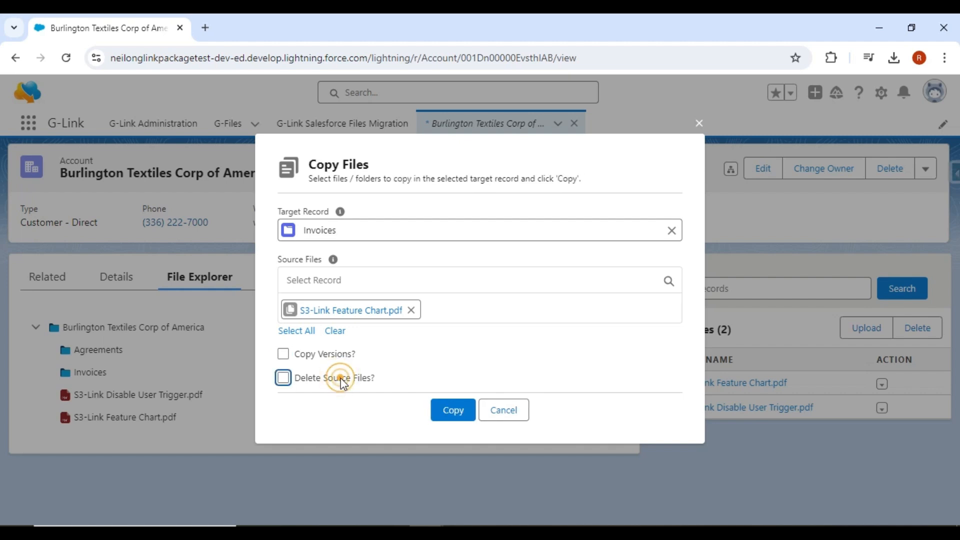
left_click(449, 414)
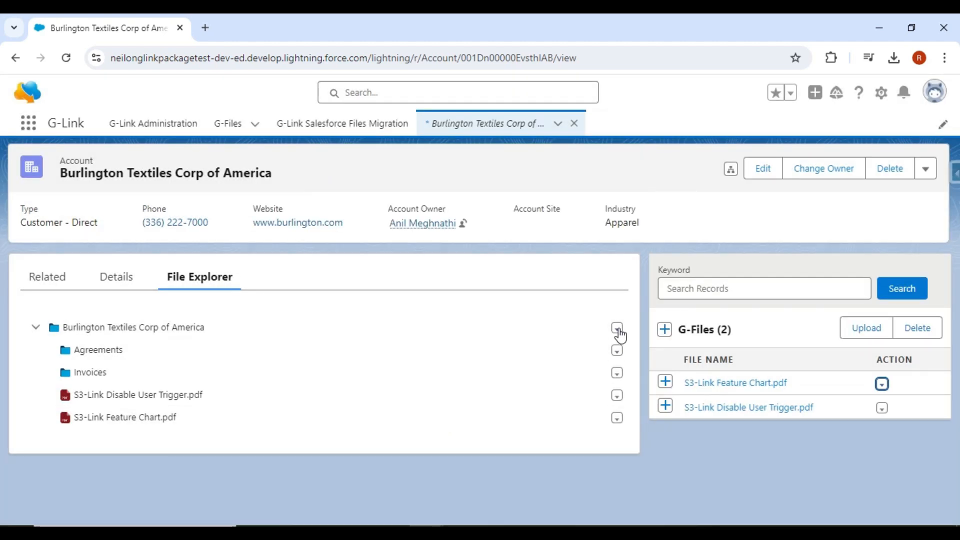
Refresh the Burlington Textiles Corp of America folder in the File Explorer and expand Invoices to check the copied file
left_click(617, 329)
left_click(638, 466)
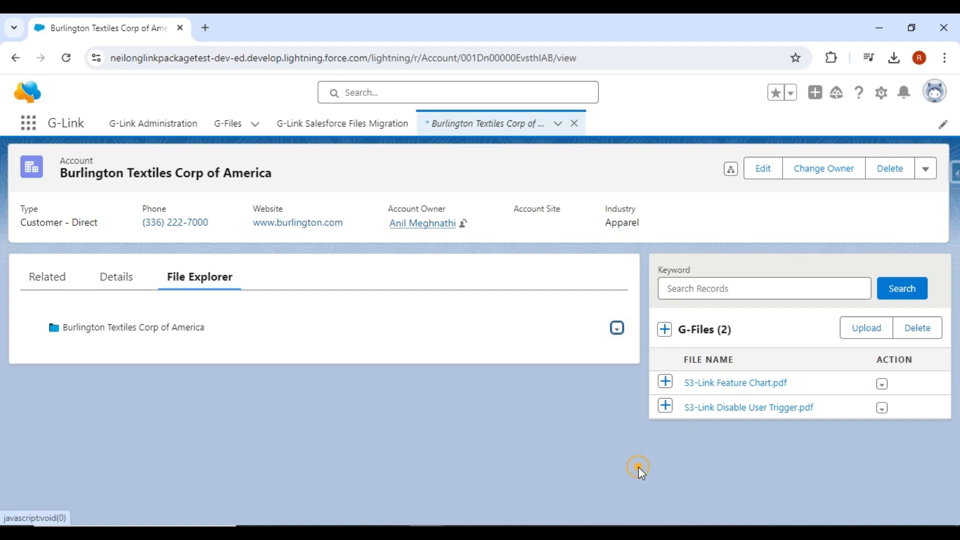
left_click(48, 372)
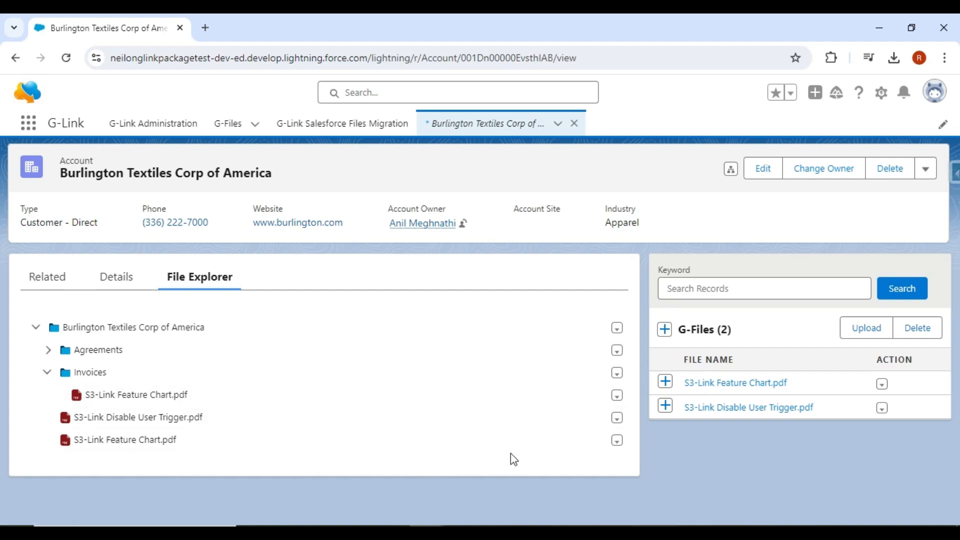
Open the Move action for S3-Link Feature Chart.pdf in the Burlington Textiles Corp of America G-Files list
left_click(882, 384)
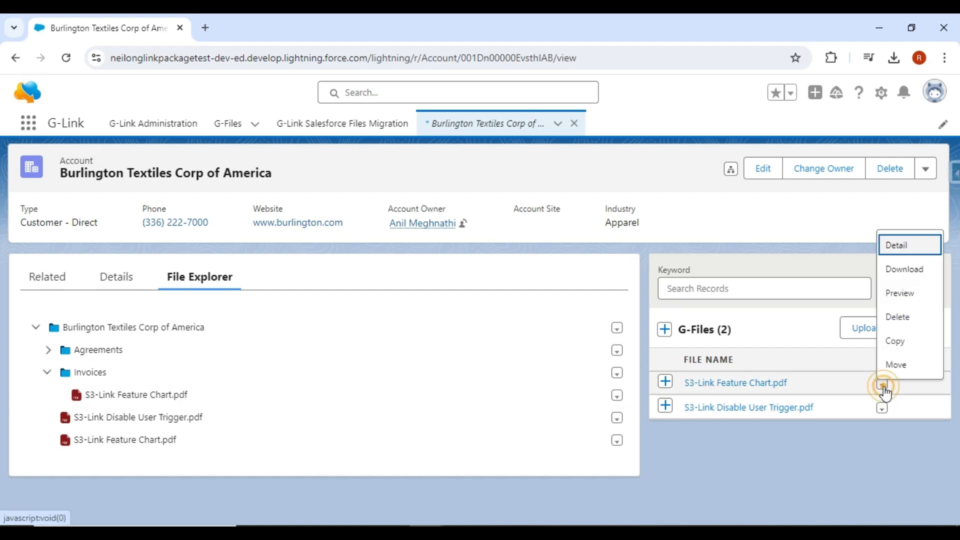
left_click(913, 370)
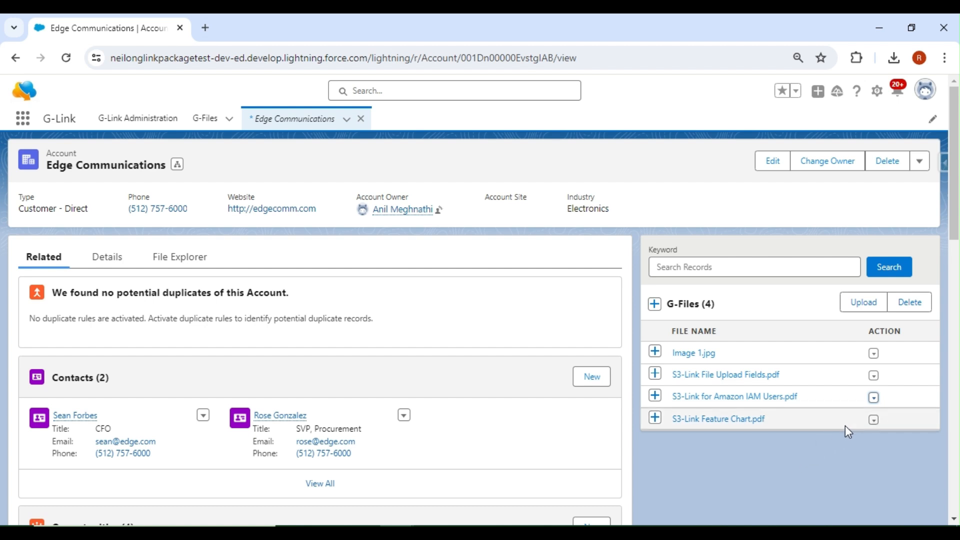
Delete S3-Link Feature Chart.pdf from the Edge Communications G-Files list
left_click(874, 420)
left_click(889, 358)
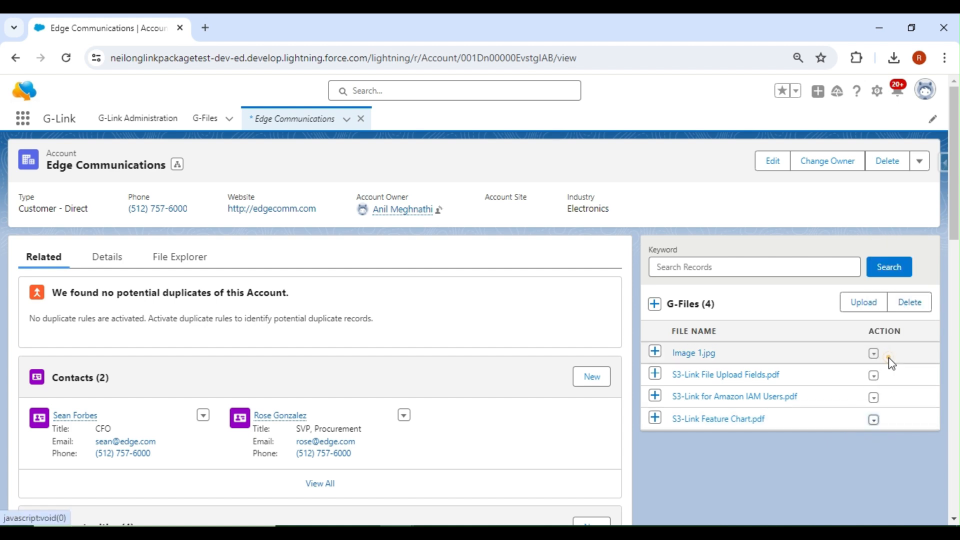
left_click(874, 397)
left_click(624, 327)
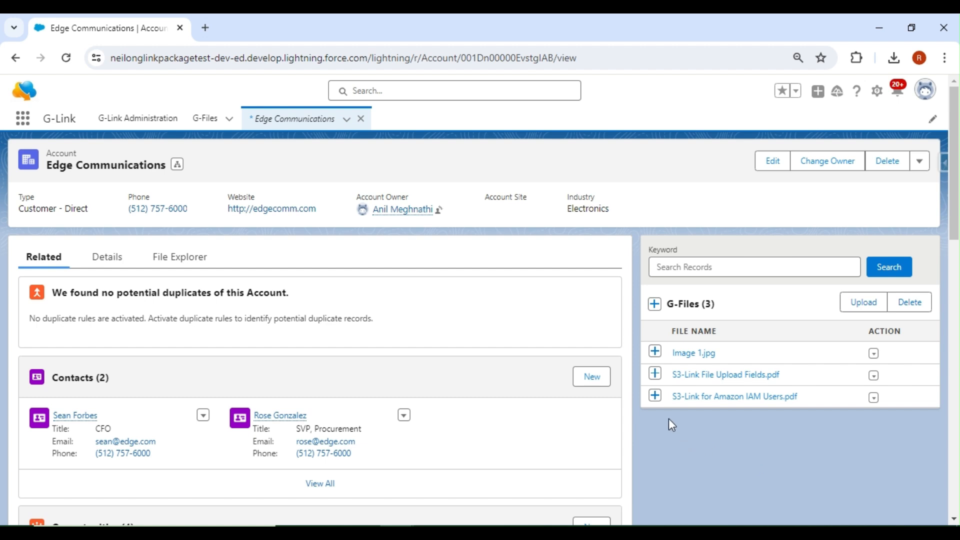
Select S3-Link File Upload Fields.pdf and S3-Link for Amazon IAM Users.pdf in the G-Files list and delete both
left_click(655, 396)
left_click(655, 394)
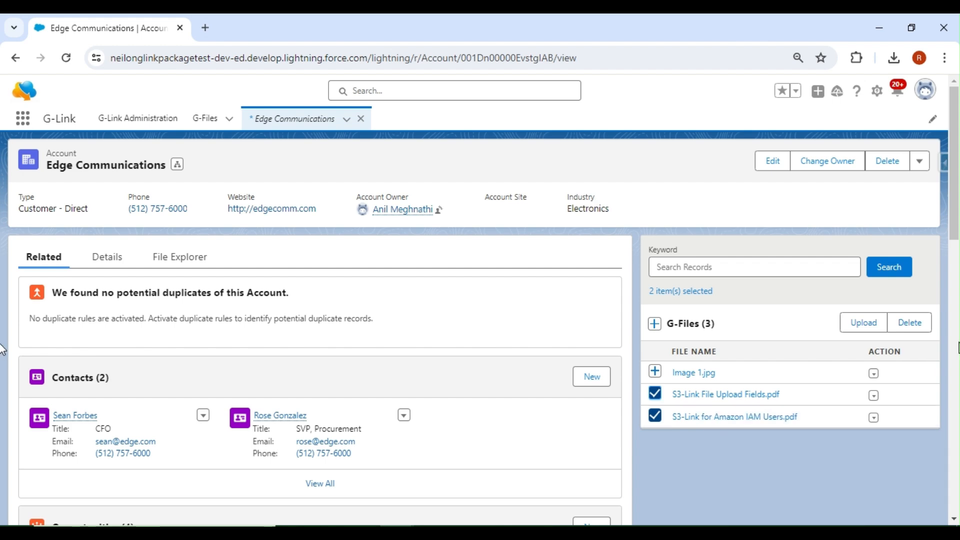
left_click(910, 323)
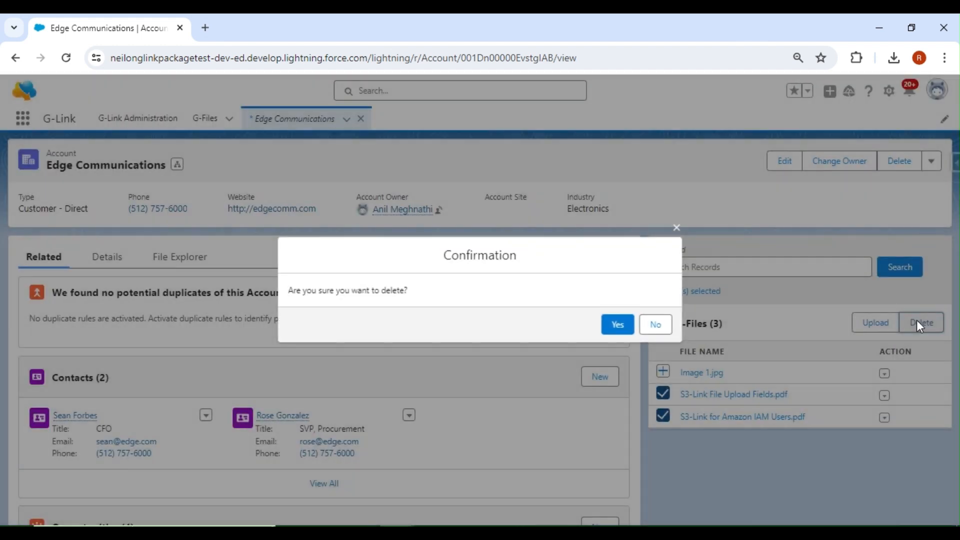
left_click(623, 328)
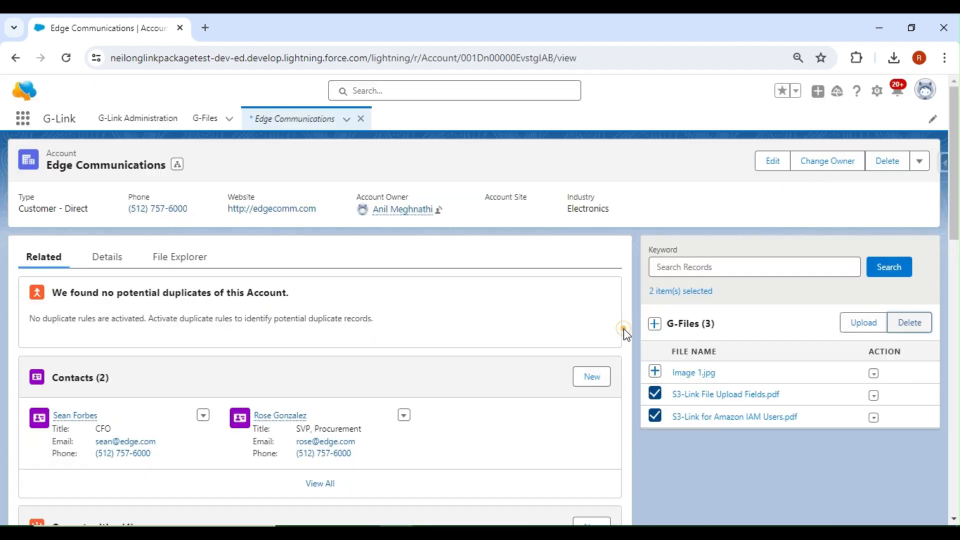